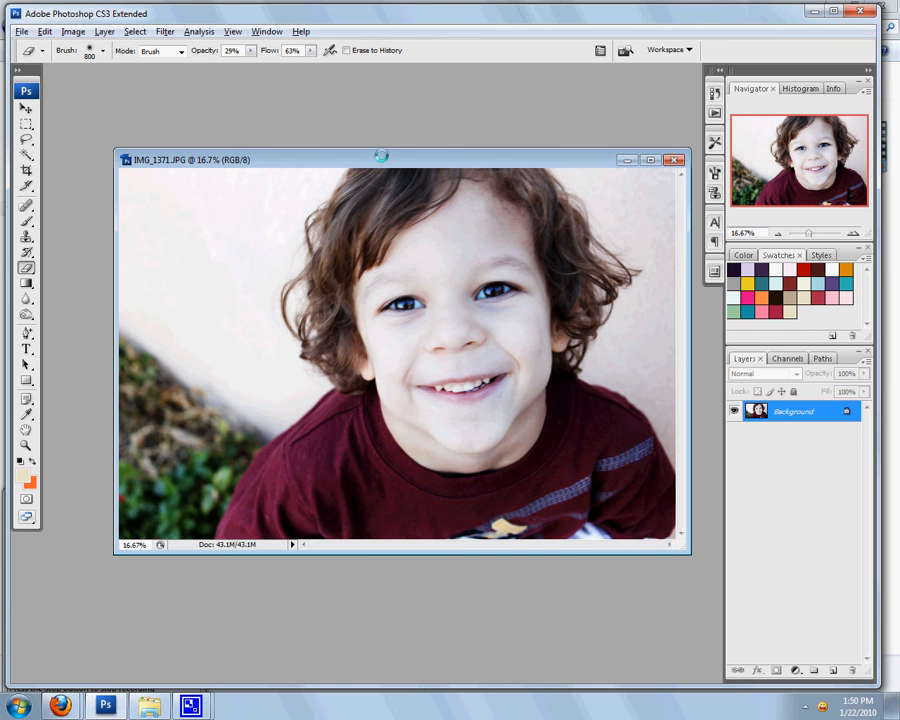
- Duplicate the IMG_1371.JPG photo as a separate image named IMG_1371 copy
{"action": "left_click_drag", "start_coordinate": [381, 156], "coordinate": [369, 157]}
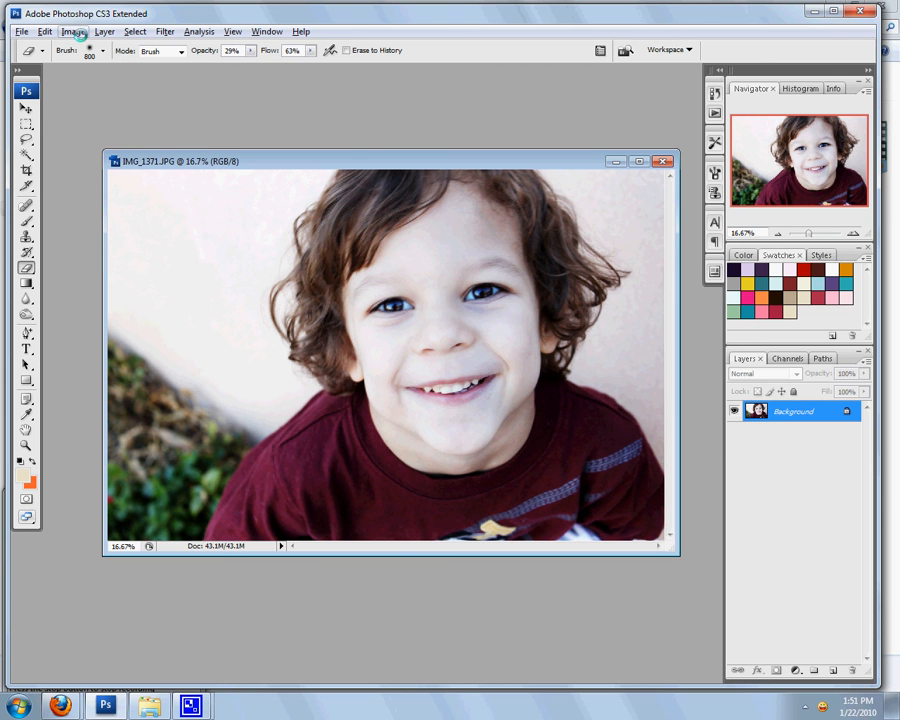
{"action": "left_click", "coordinate": [74, 31]}
{"action": "left_click", "coordinate": [84, 85]}
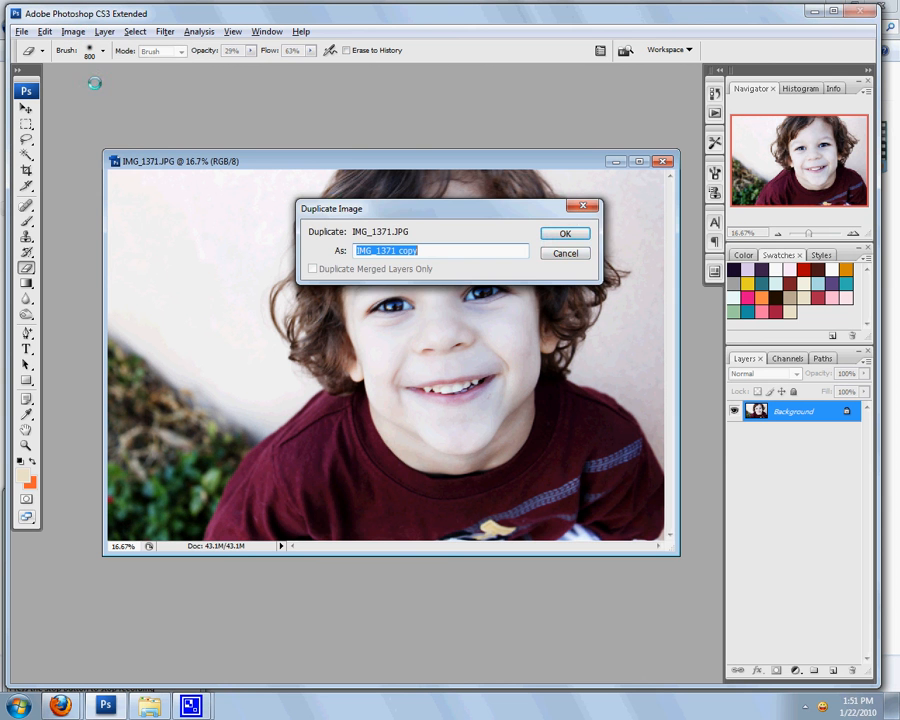
{"action": "left_click", "coordinate": [565, 233]}
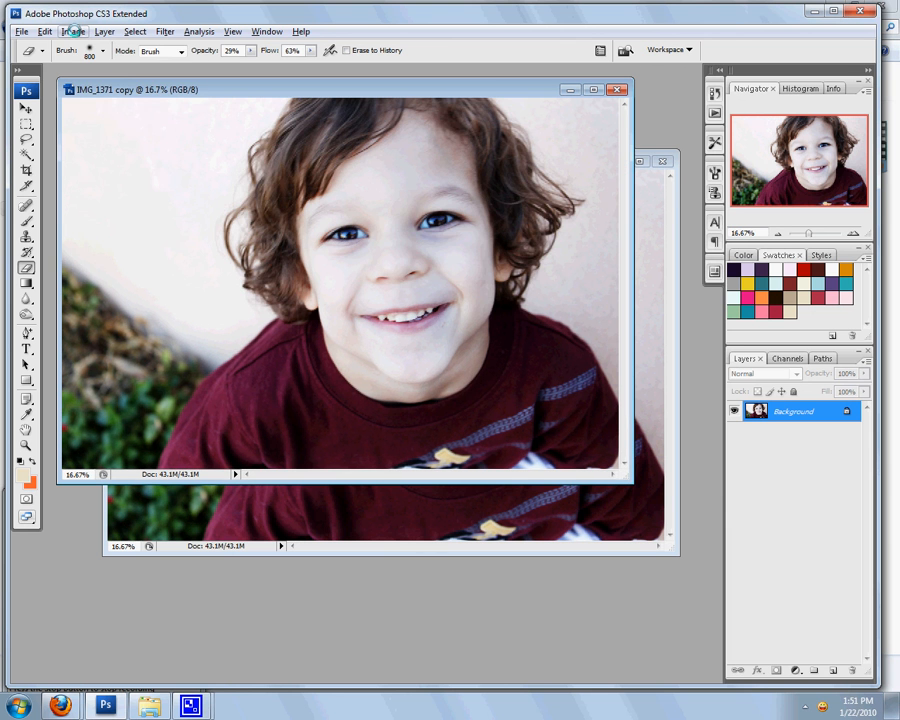
- Convert the duplicate image's color mode to Lab Color
{"action": "left_click", "coordinate": [73, 31]}
{"action": "mouse_move", "coordinate": [150, 47]}
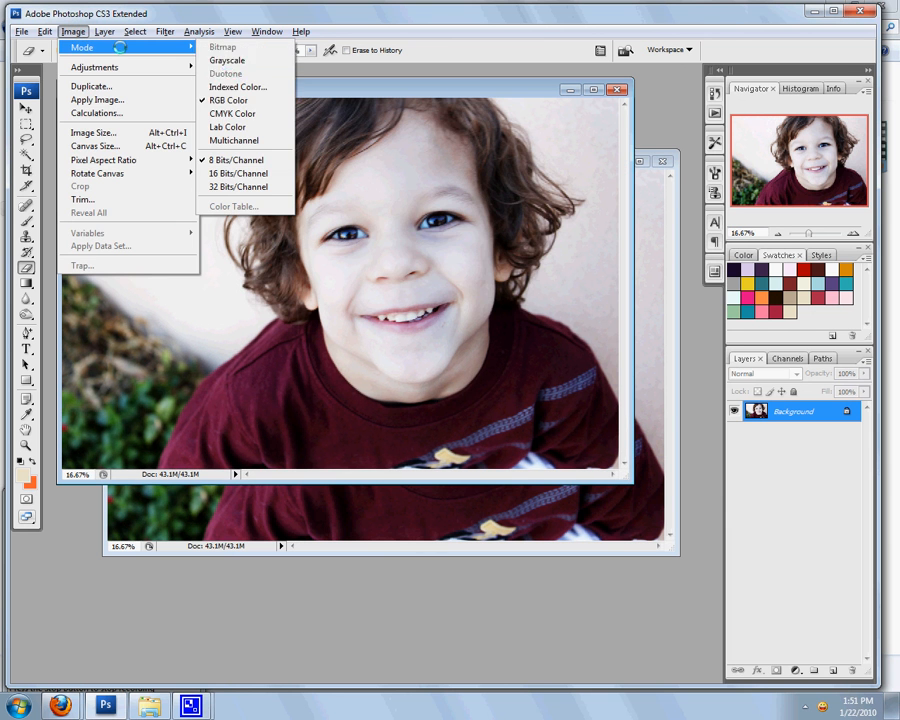
{"action": "left_click", "coordinate": [243, 121]}
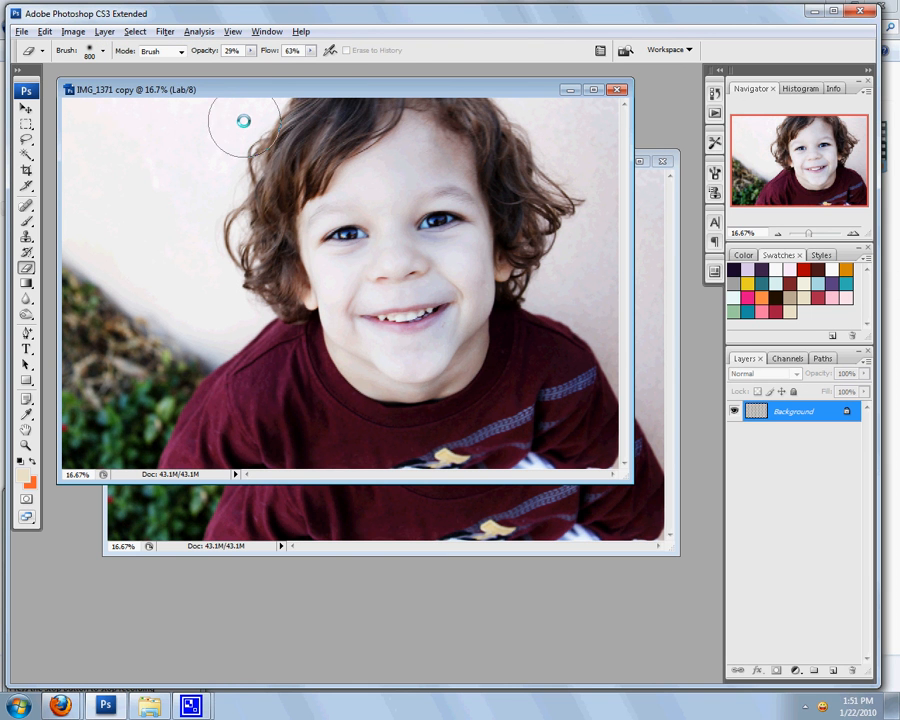
- Isolate the Lightness channel of the duplicate image, select its entire canvas and copy it
{"action": "left_click", "coordinate": [790, 360]}
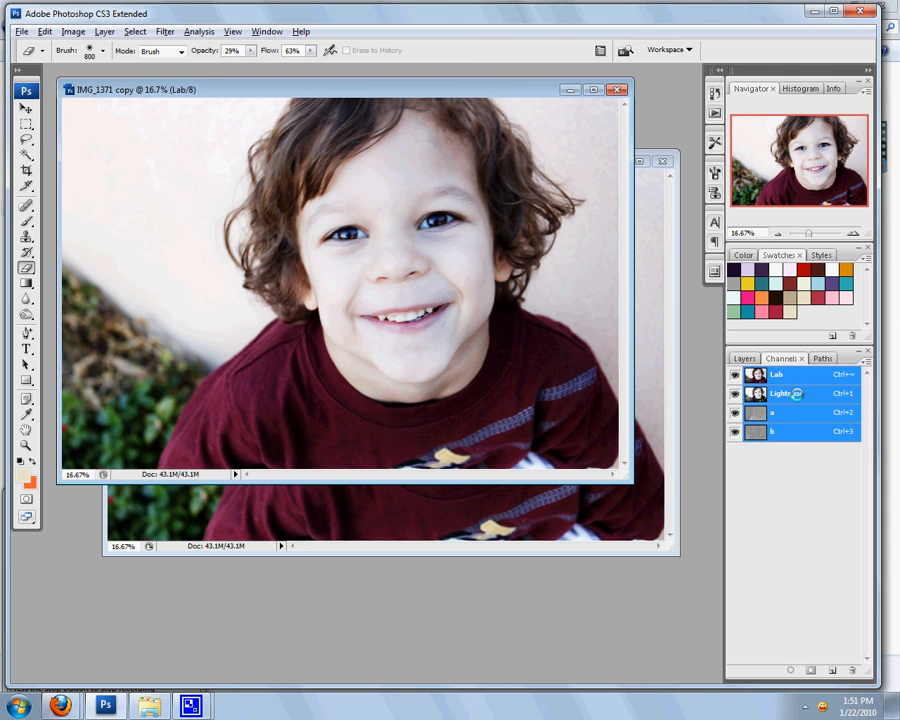
{"action": "left_click", "coordinate": [795, 394]}
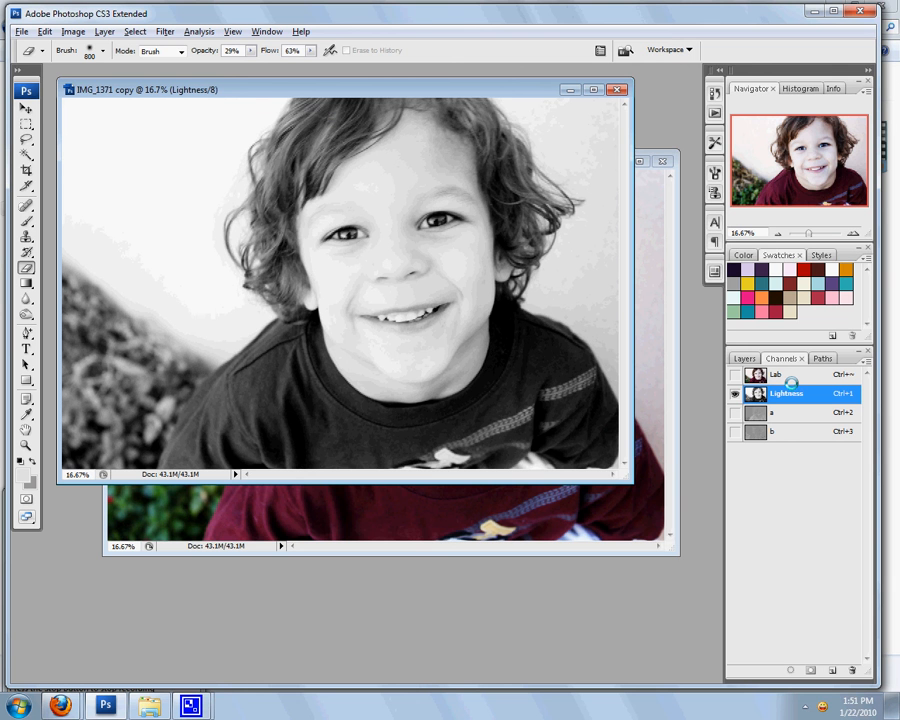
{"action": "key", "text": "ctrl+a"}
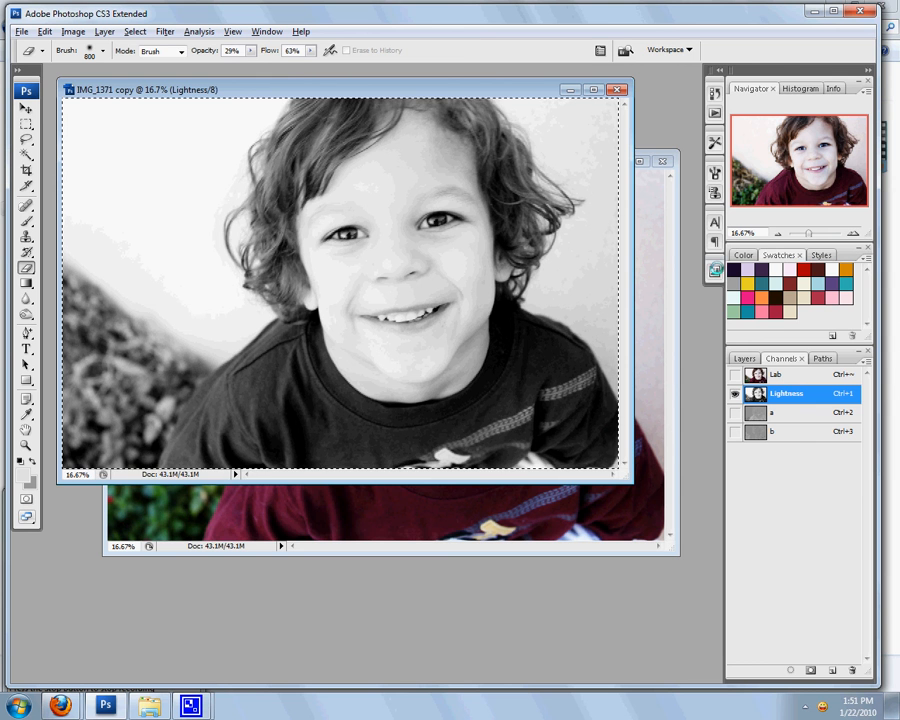
- Paste the copied Lightness channel as a new layer in the original IMG_1371.JPG and minimize the duplicate image
{"action": "left_click", "coordinate": [668, 261]}
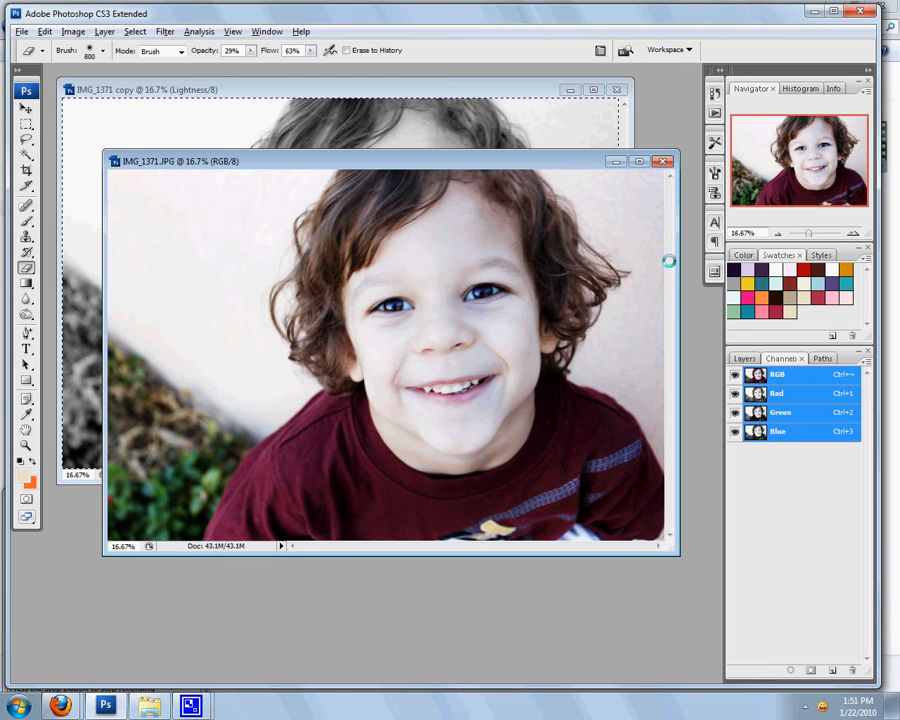
{"action": "left_click", "coordinate": [744, 358]}
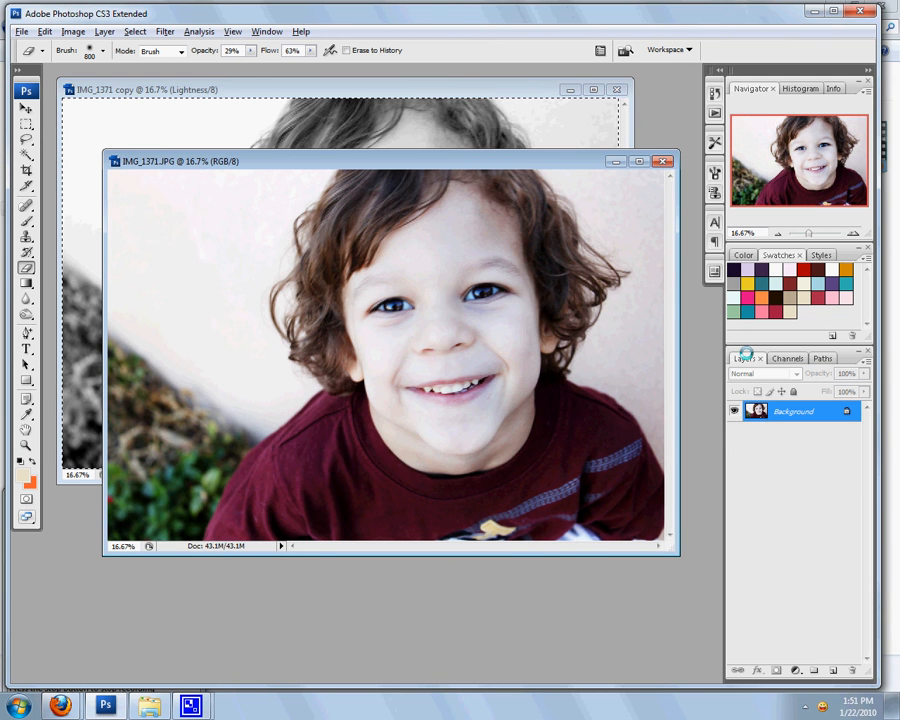
{"action": "key", "text": "ctrl+v"}
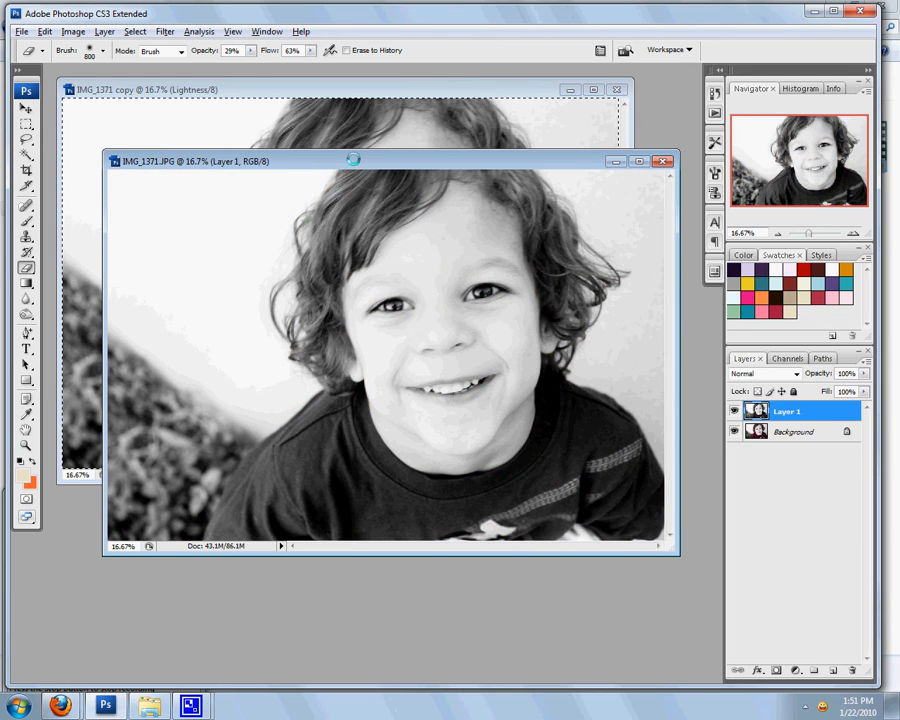
{"action": "left_click", "coordinate": [570, 89]}
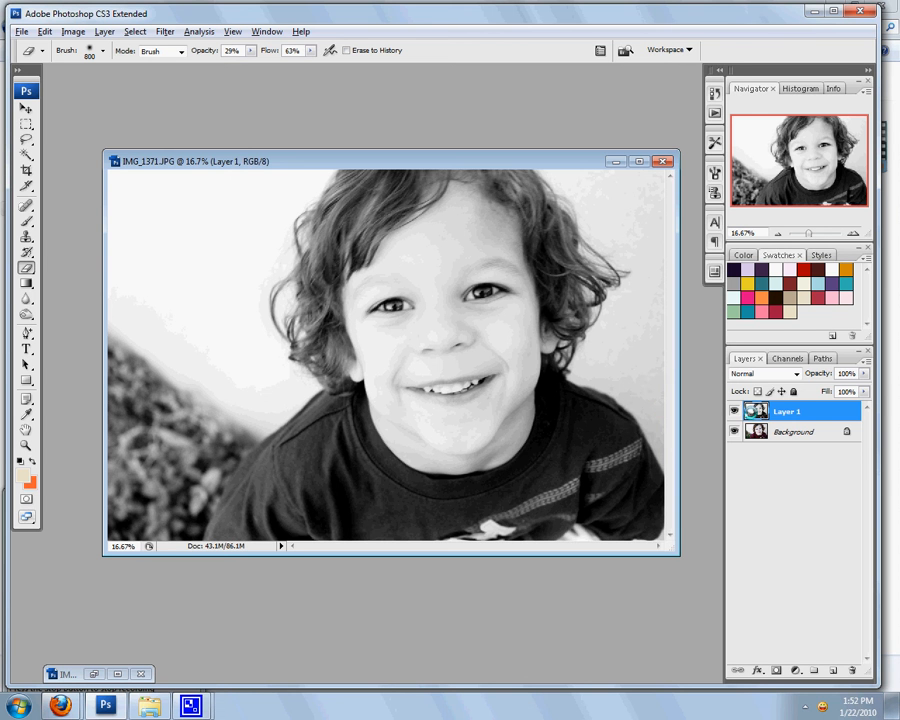
- Duplicate Layer 1 as Layer 1 copy and set the duplicate's blend mode to Multiply
{"action": "right_click", "coordinate": [791, 411]}
{"action": "left_click", "coordinate": [792, 182]}
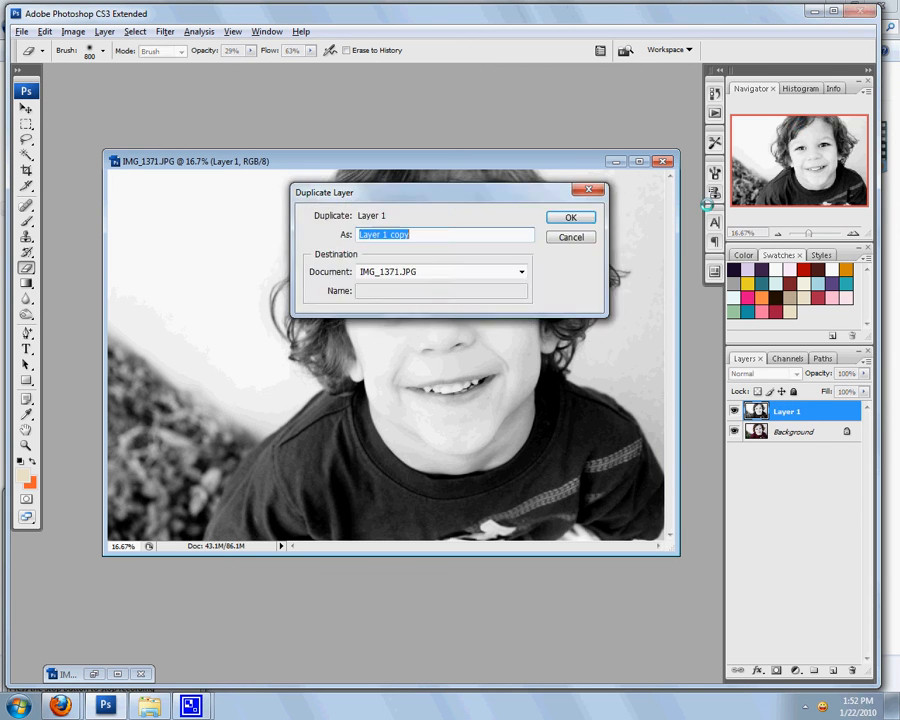
{"action": "left_click", "coordinate": [571, 217]}
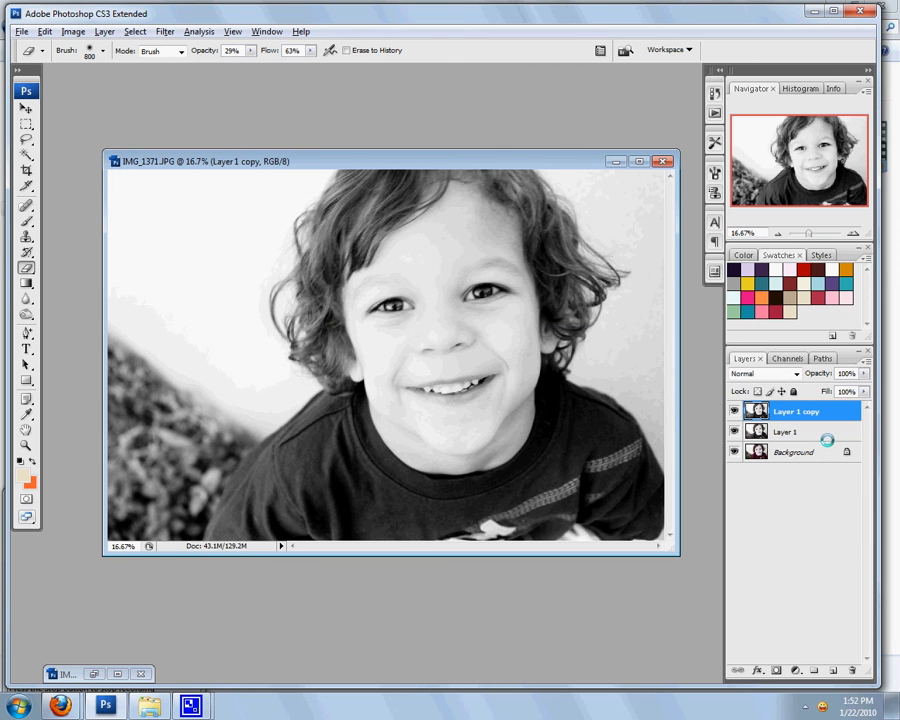
{"action": "left_click", "coordinate": [792, 372]}
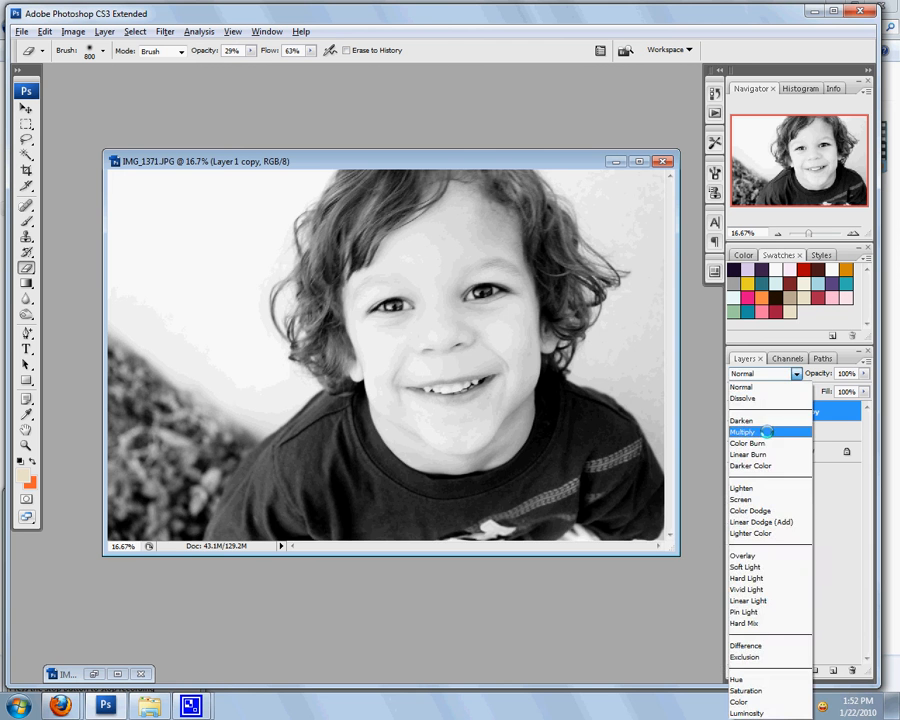
{"action": "left_click", "coordinate": [765, 431]}
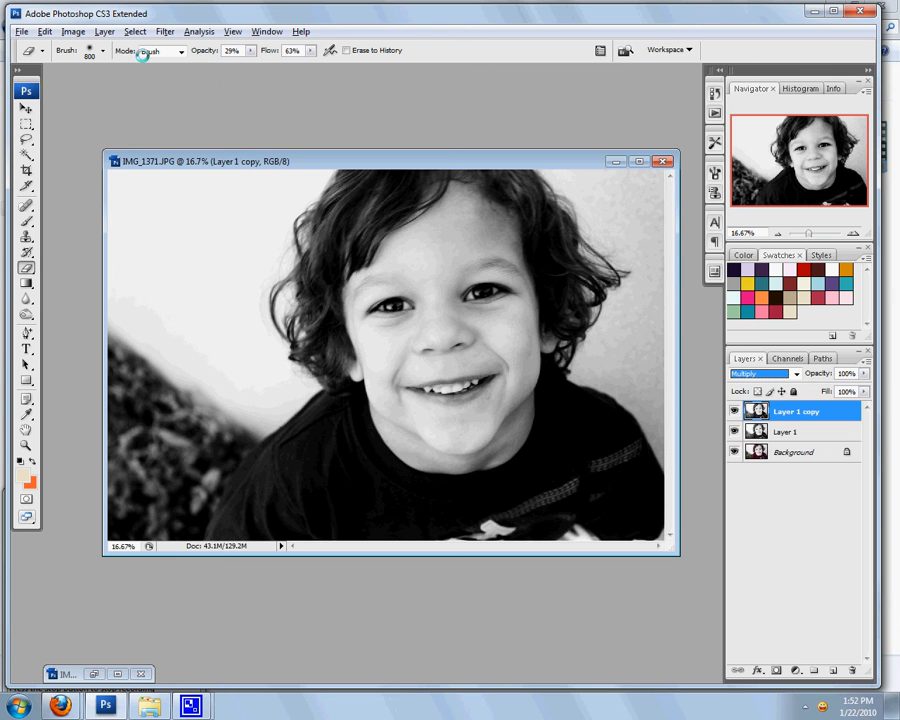
- Add a Curves adjustment layer above Layer 1 copy, using that layer as its clipping mask
{"action": "left_click", "coordinate": [107, 32]}
{"action": "mouse_move", "coordinate": [160, 153]}
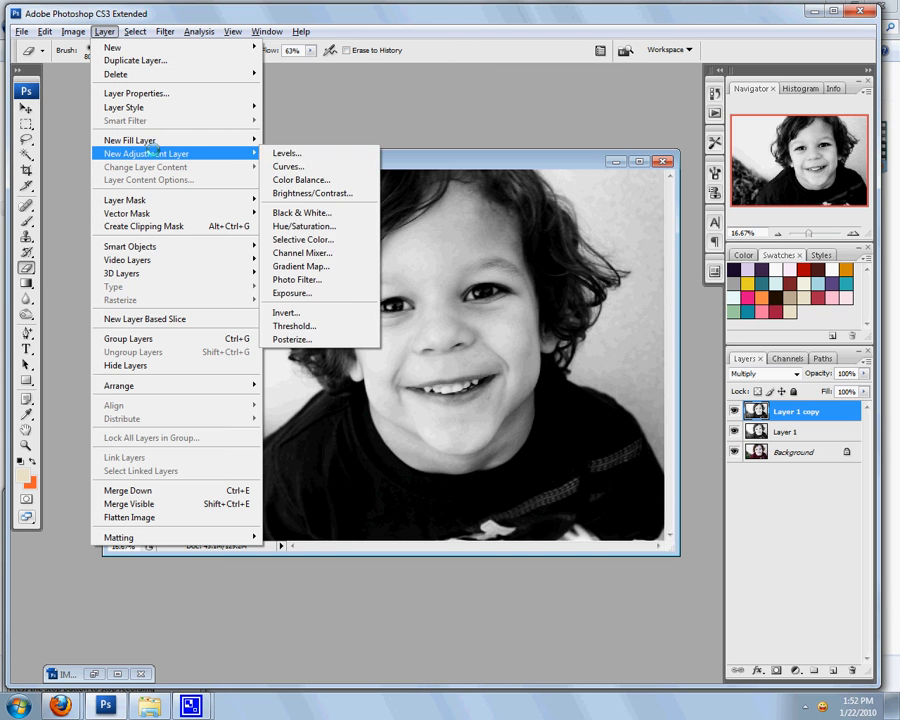
{"action": "left_click", "coordinate": [287, 166]}
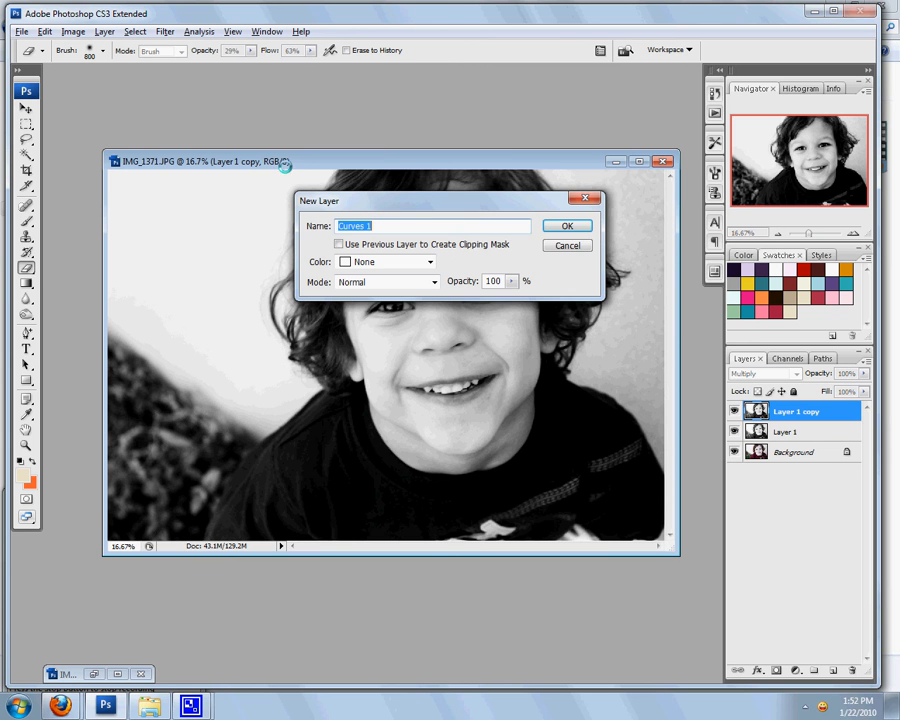
{"action": "left_click", "coordinate": [336, 243]}
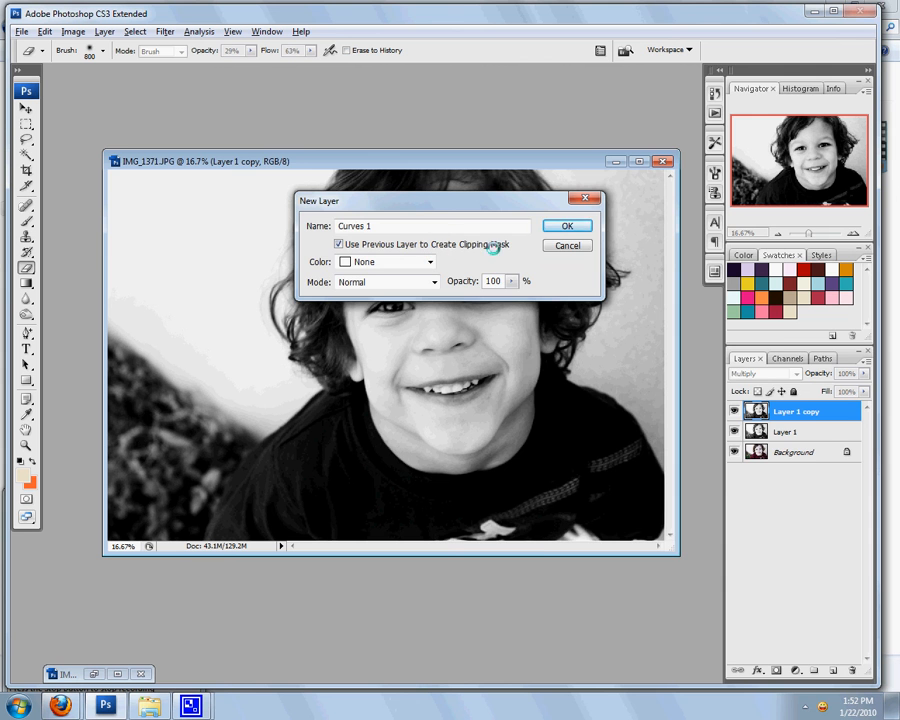
{"action": "left_click", "coordinate": [578, 226]}
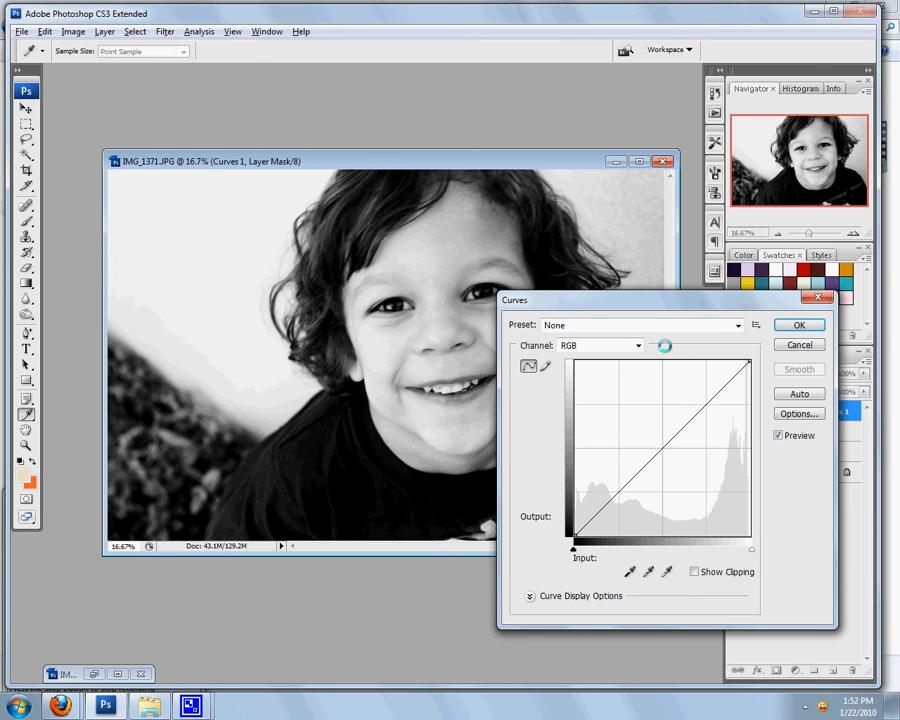
- Lighten the RGB curve by raising its black point to output 59 and adding a point at input 94, output 169
{"action": "left_click_drag", "start_coordinate": [657, 301], "coordinate": [578, 312]}
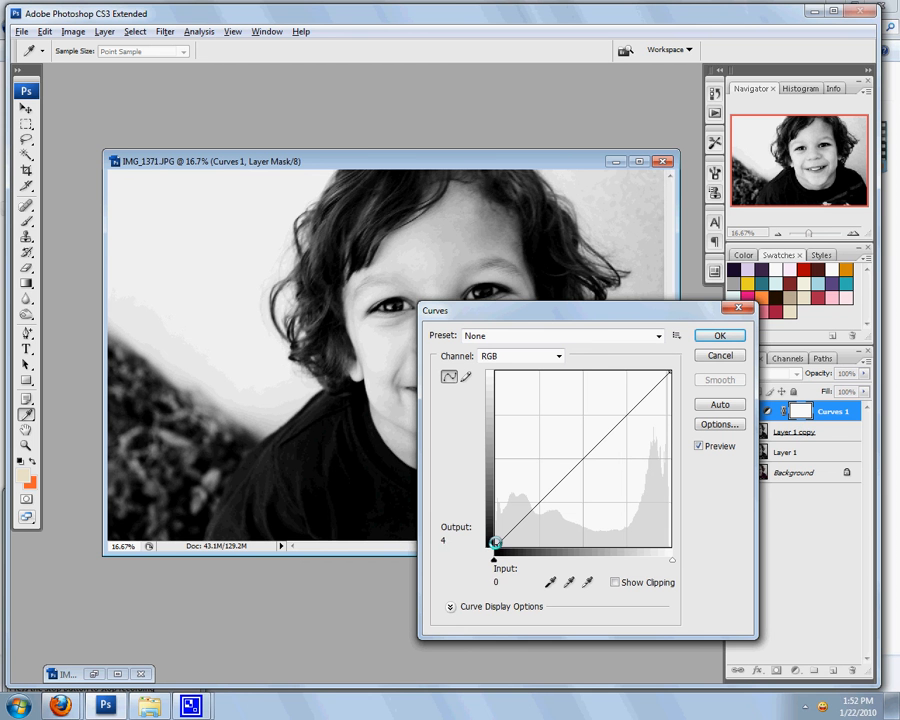
{"action": "left_click_drag", "start_coordinate": [494, 542], "coordinate": [475, 506]}
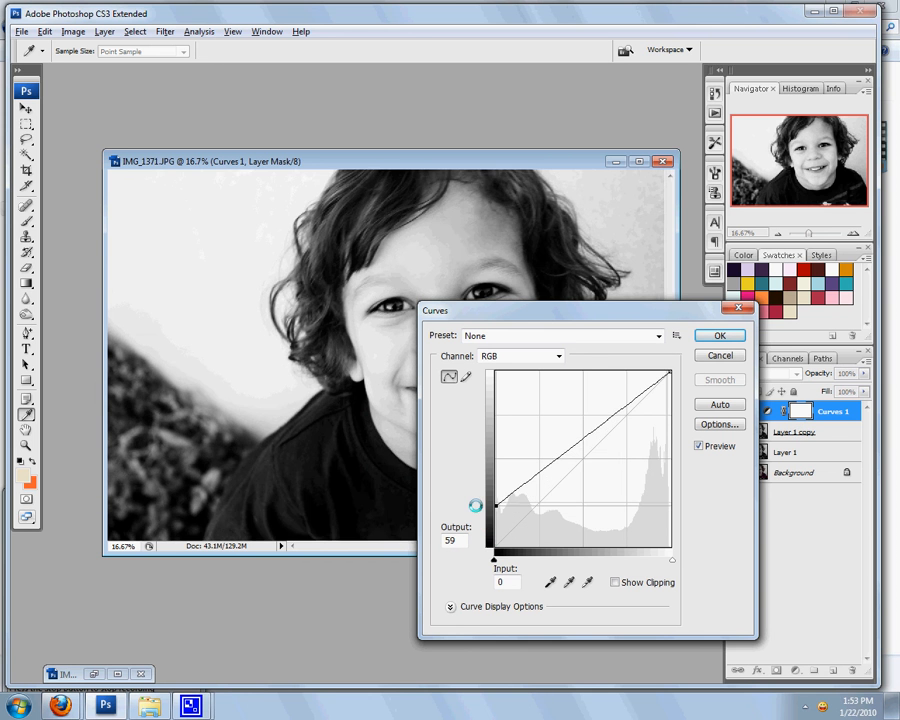
{"action": "left_click_drag", "start_coordinate": [568, 450], "coordinate": [559, 430]}
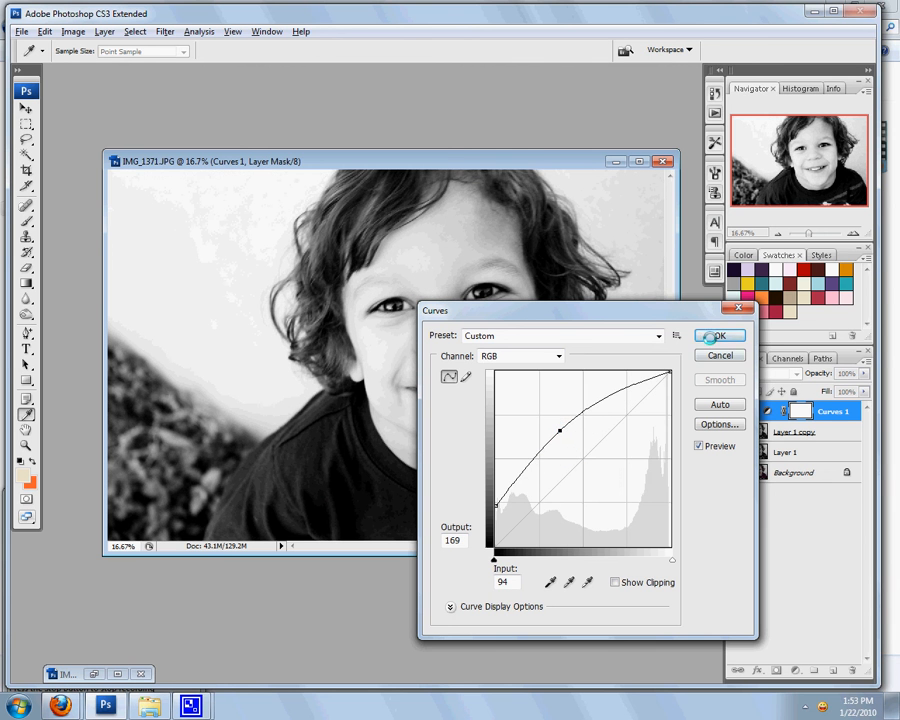
{"action": "left_click", "coordinate": [708, 336]}
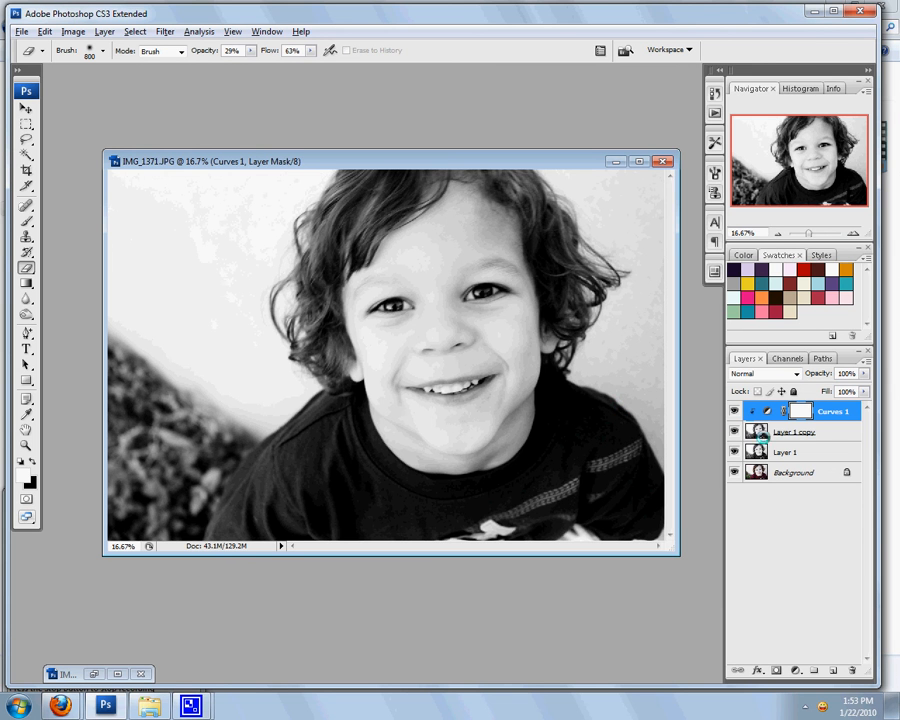
- Add a second Curves adjustment layer above Layer 1, using Layer 1 as its clipping mask
{"action": "left_click", "coordinate": [782, 431]}
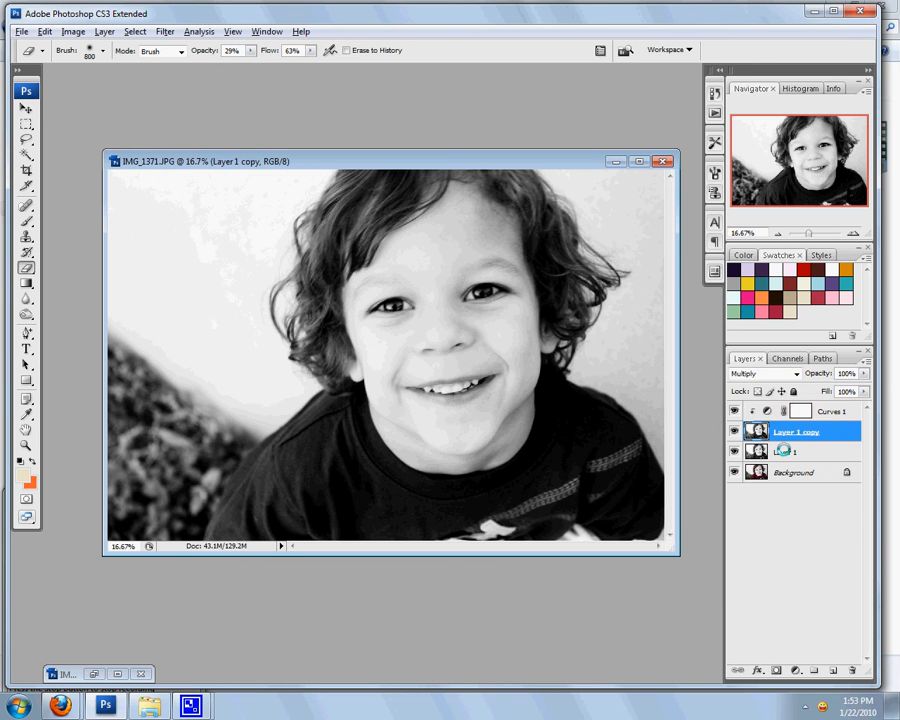
{"action": "left_click", "coordinate": [783, 451]}
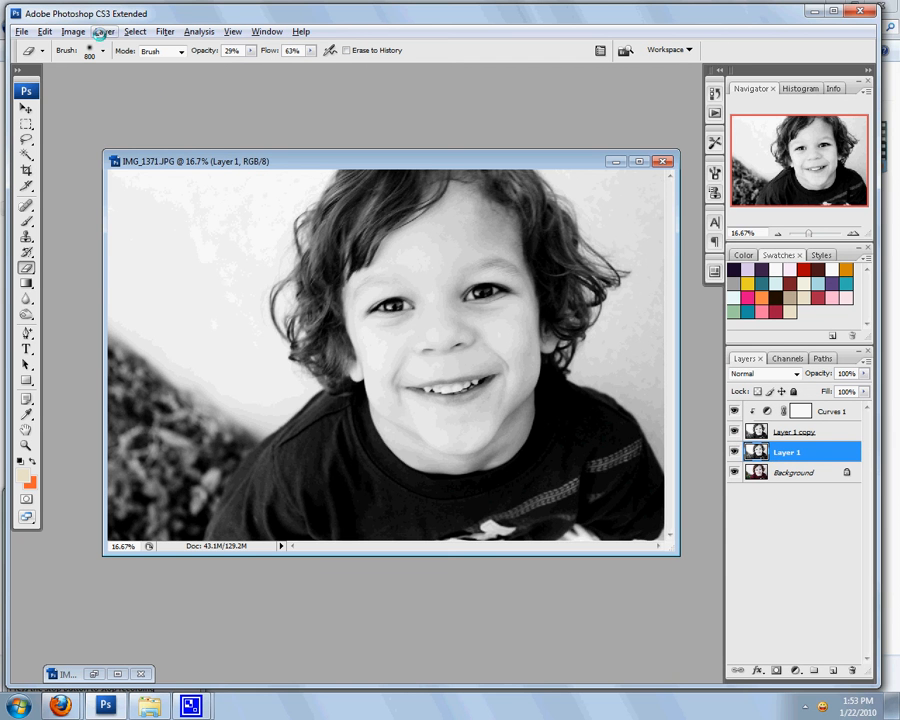
{"action": "left_click", "coordinate": [101, 32]}
{"action": "mouse_move", "coordinate": [240, 154]}
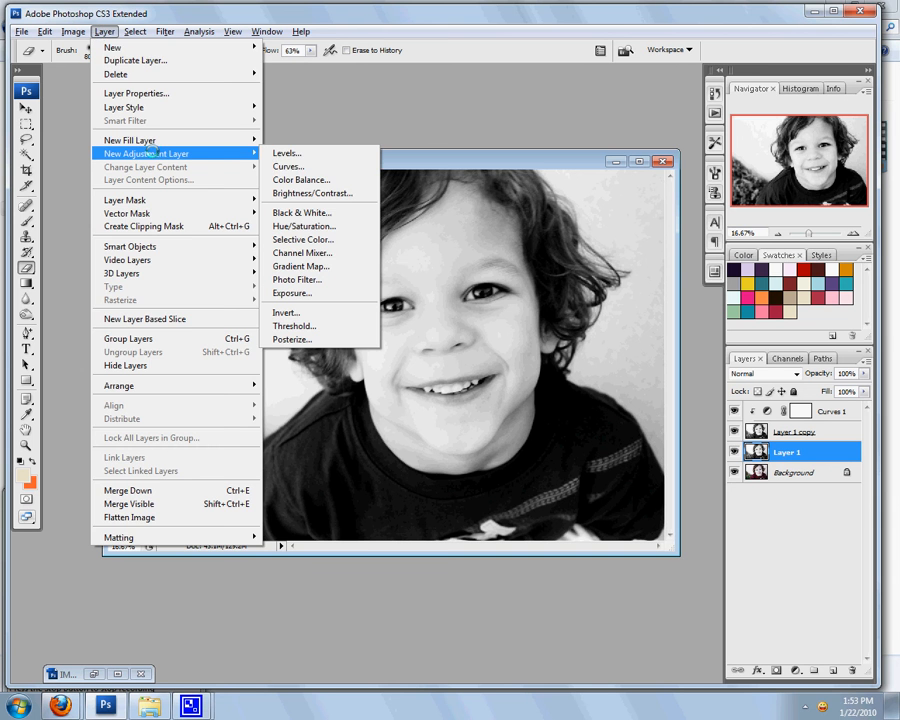
{"action": "left_click", "coordinate": [275, 165]}
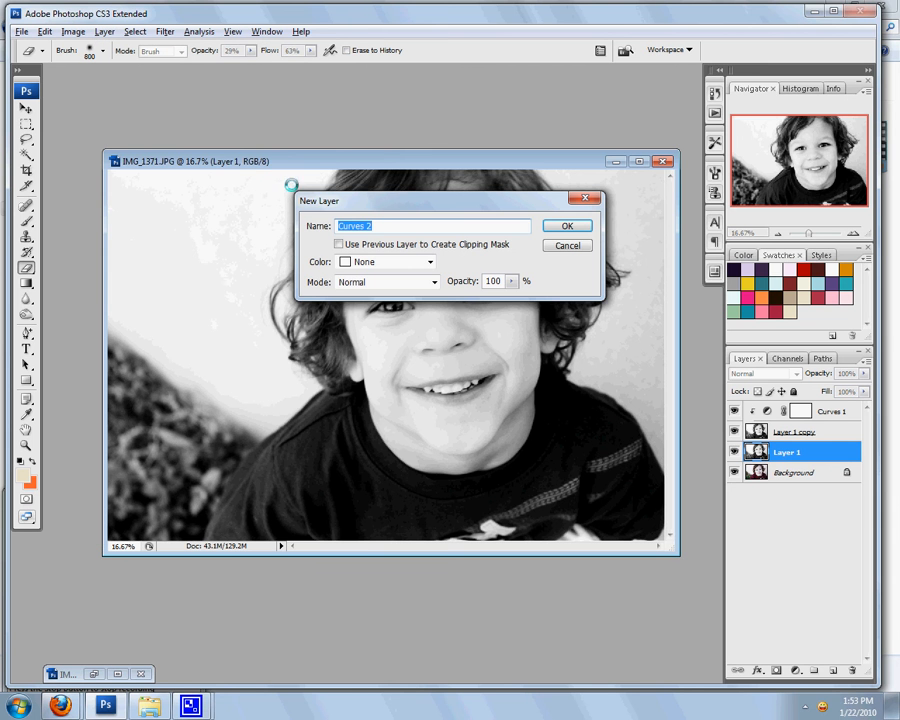
{"action": "left_click", "coordinate": [339, 244]}
{"action": "left_click", "coordinate": [567, 226]}
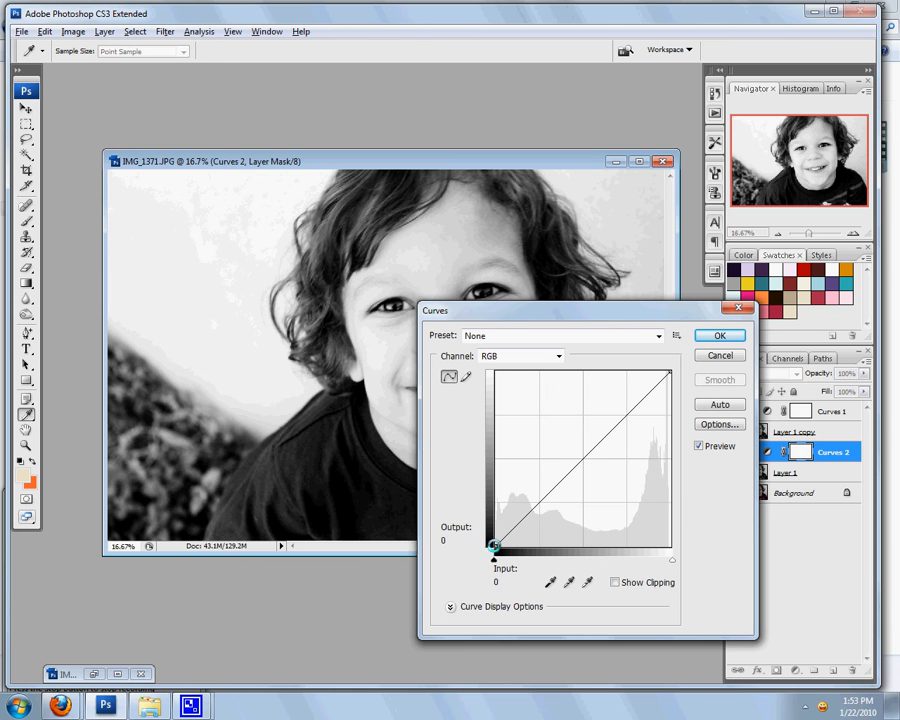
- Deepen the shadows of the second curve by increasing its black point's input, and add a midtone point at input 139, output 144
{"action": "left_click_drag", "start_coordinate": [494, 545], "coordinate": [528, 545]}
{"action": "left_click", "coordinate": [596, 458]}
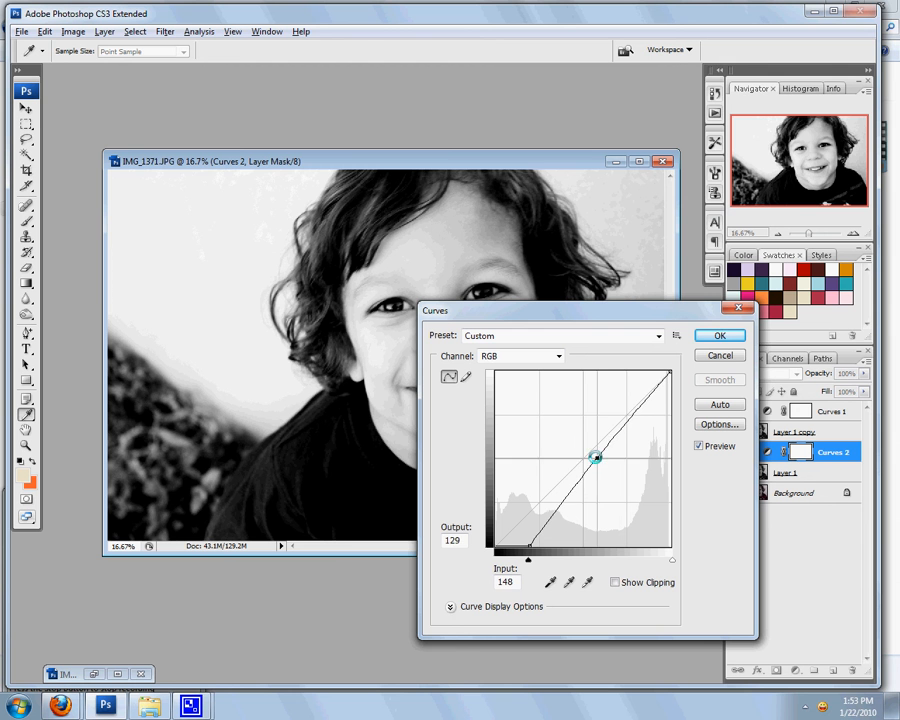
{"action": "left_click_drag", "start_coordinate": [596, 457], "coordinate": [590, 448]}
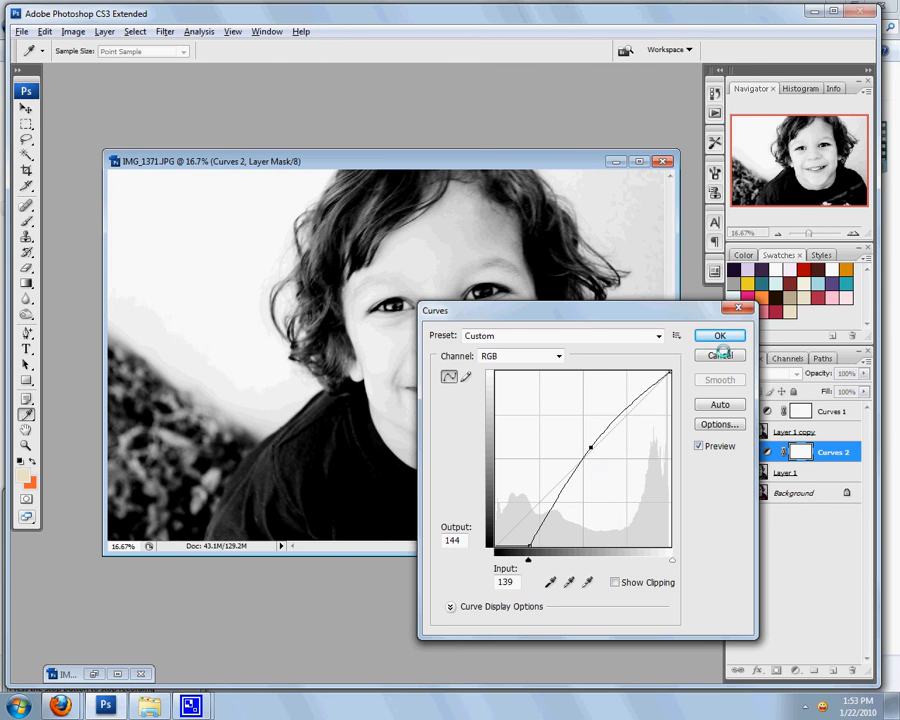
{"action": "left_click", "coordinate": [719, 344]}
{"action": "key", "text": "e"}
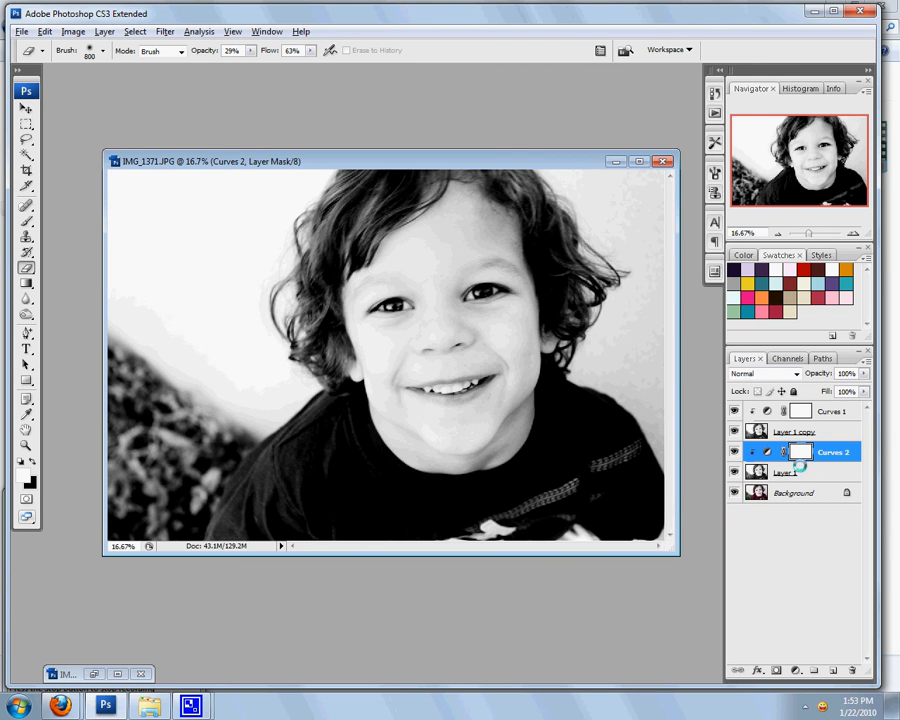
{"action": "left_click", "coordinate": [798, 432]}
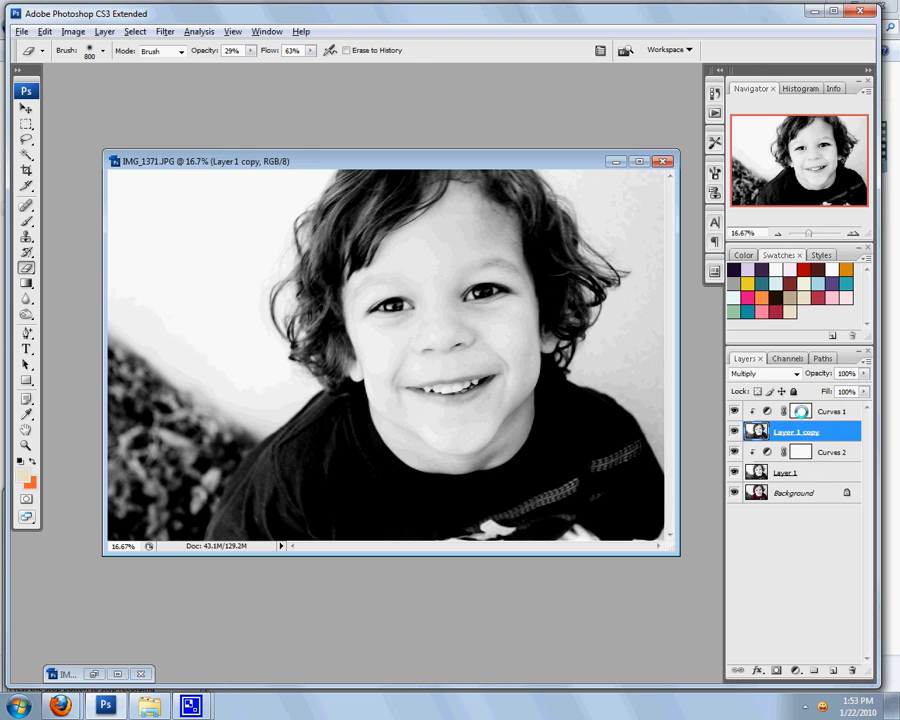
{"action": "double_click", "coordinate": [800, 411]}
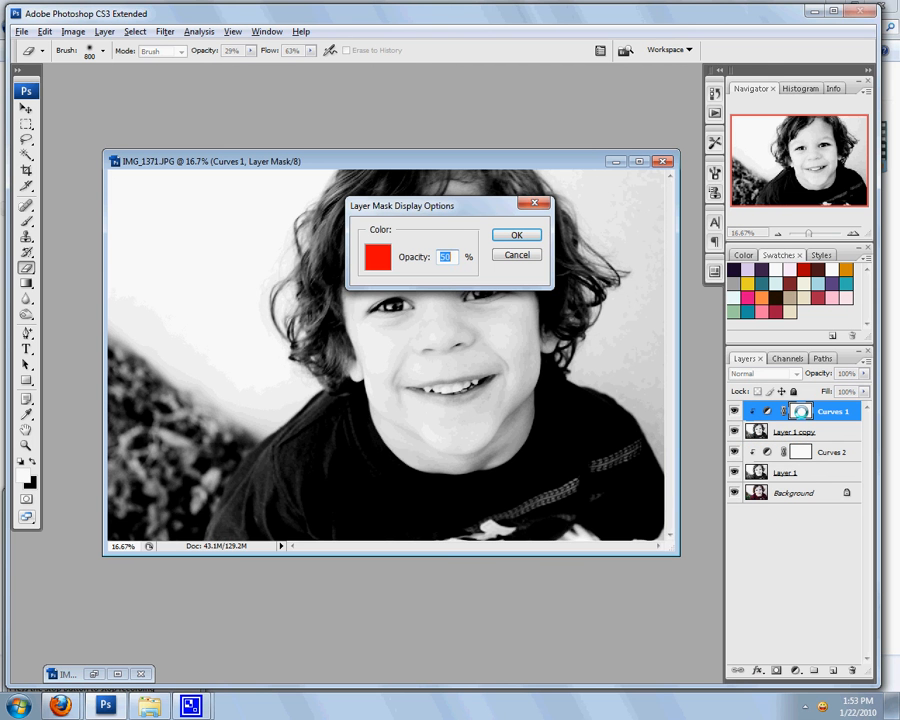
{"action": "left_click", "coordinate": [517, 255]}
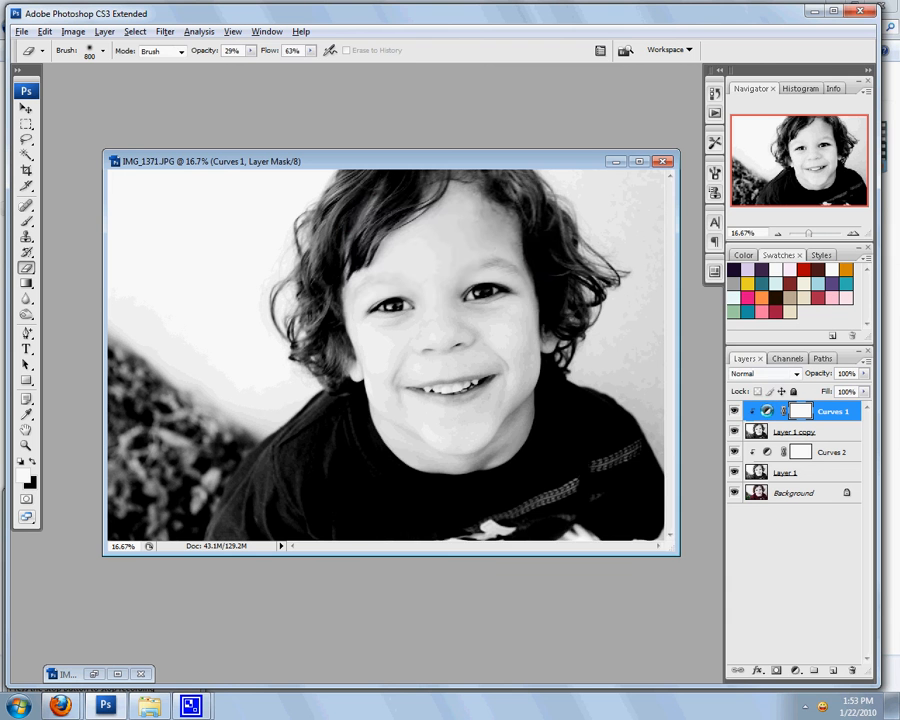
- Brighten the midtones of the Curves 1 adjustment by moving its middle point to input 91, output 192
{"action": "double_click", "coordinate": [767, 411]}
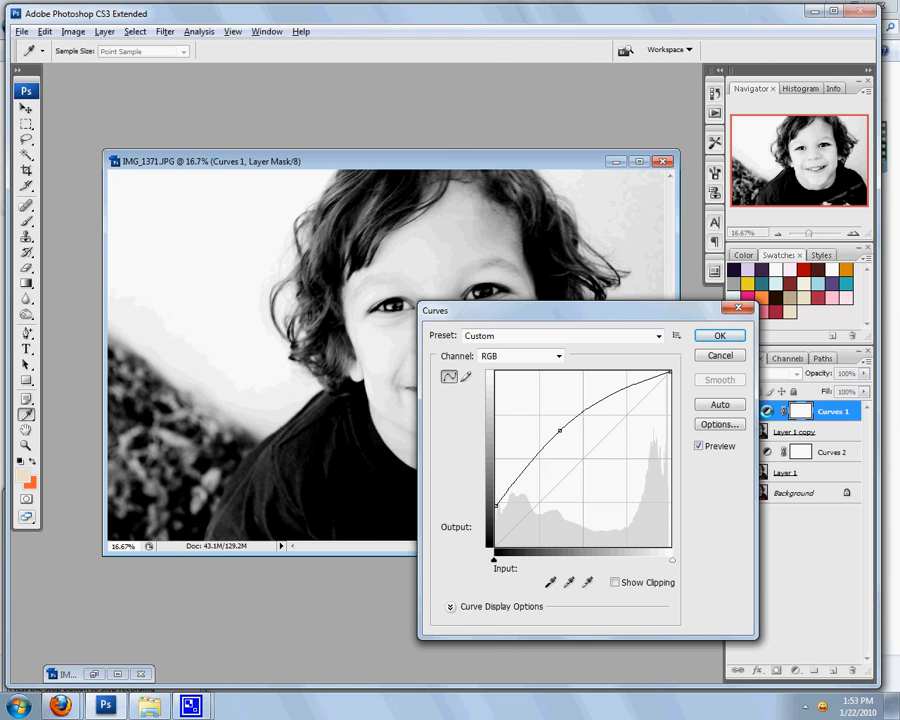
{"action": "left_click_drag", "start_coordinate": [559, 430], "coordinate": [575, 456]}
{"action": "left_click_drag", "start_coordinate": [575, 456], "coordinate": [558, 413]}
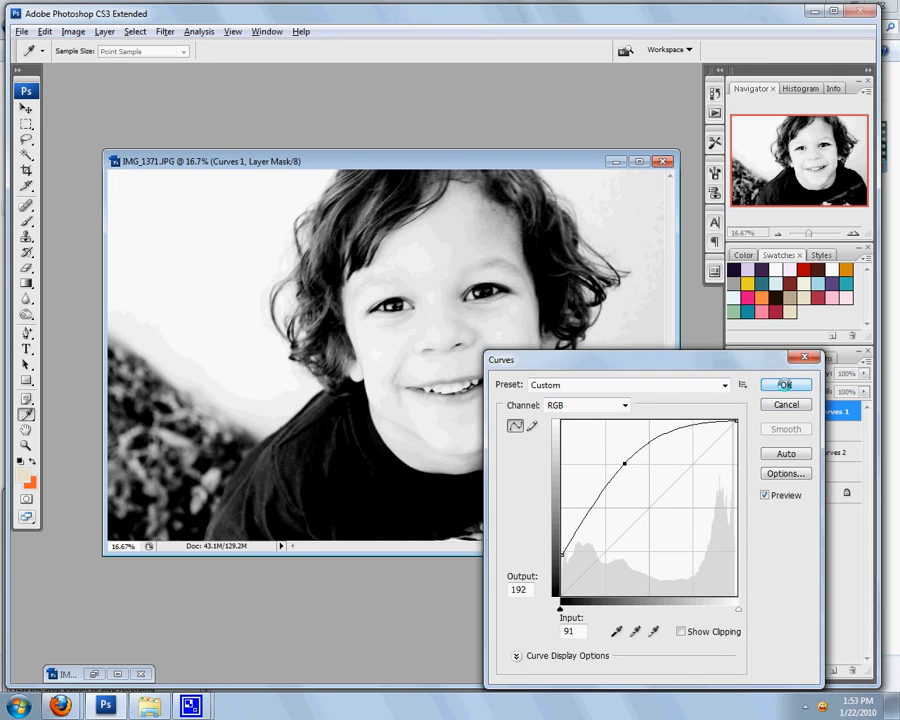
{"action": "left_click", "coordinate": [785, 384]}
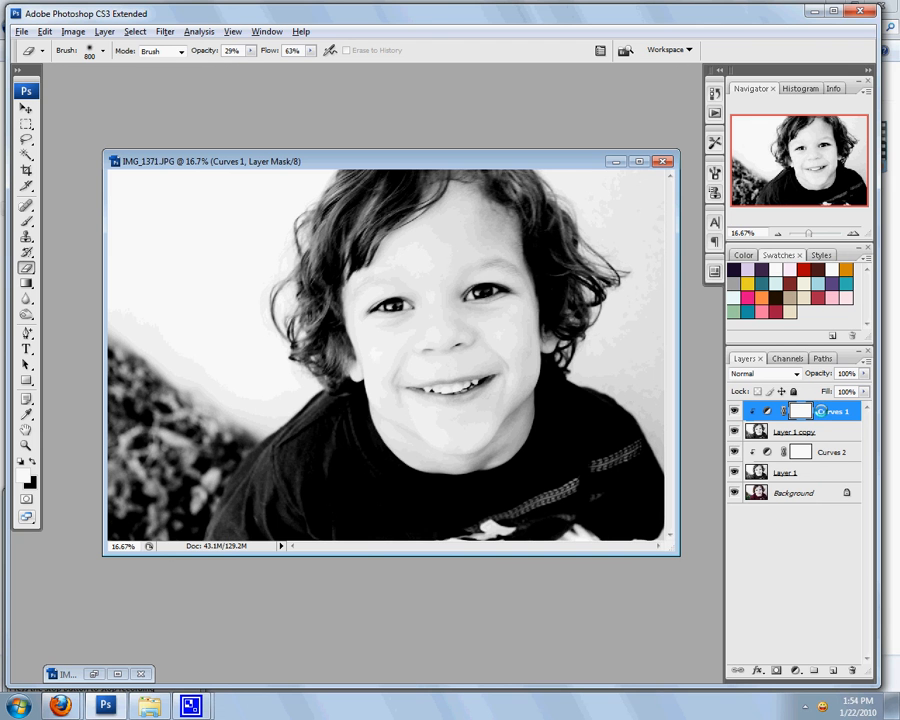
- Merge the two Curves adjustments, Layer 1 copy and Layer 1 into a single layer above the Background
{"action": "left_click", "coordinate": [815, 470], "text": "shift"}
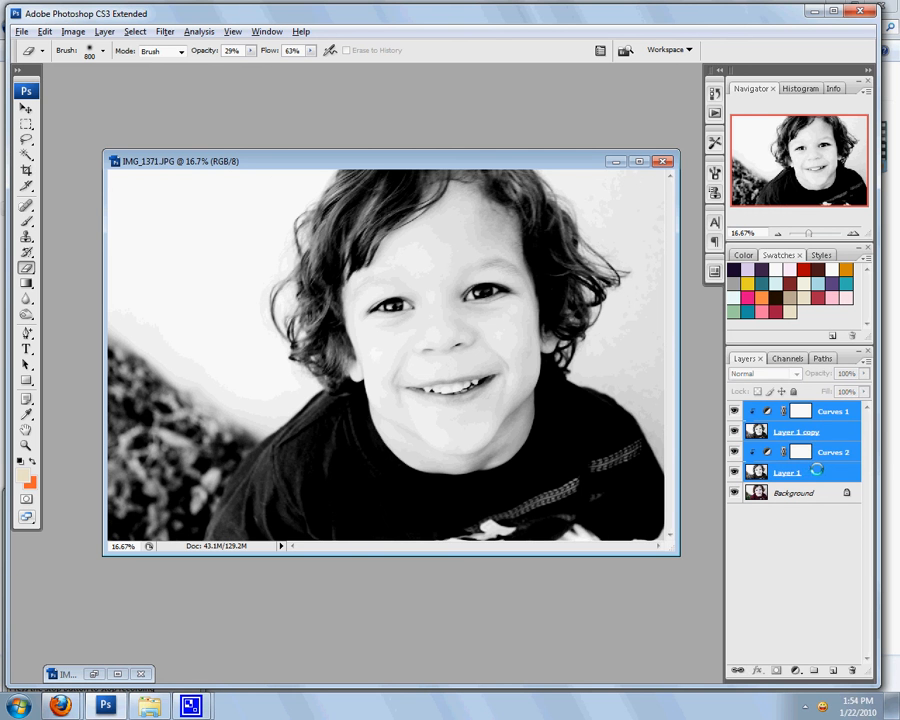
{"action": "right_click", "coordinate": [816, 470]}
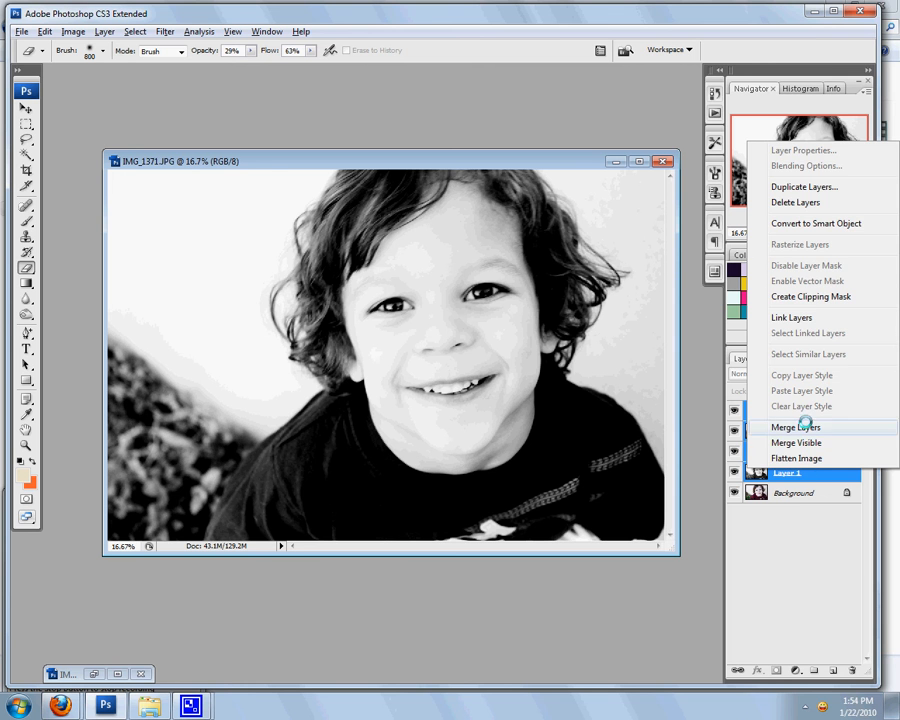
{"action": "left_click", "coordinate": [805, 427]}
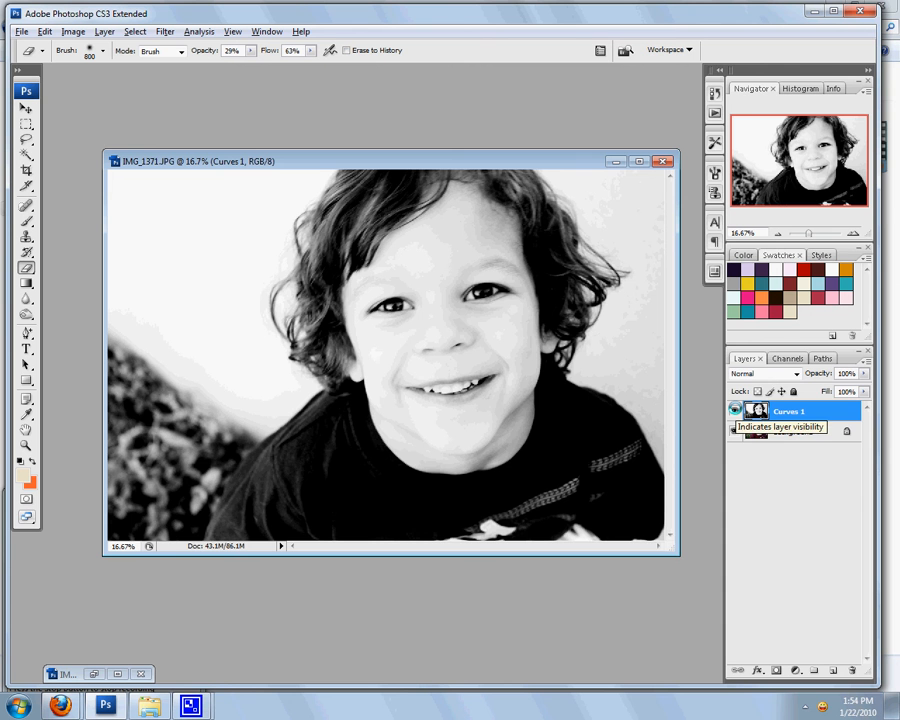
- Desaturate the Background layer and switch the Curves 1 layer's visibility on and off to compare the two black and white versions
{"action": "left_click", "coordinate": [736, 410]}
{"action": "left_click", "coordinate": [772, 432]}
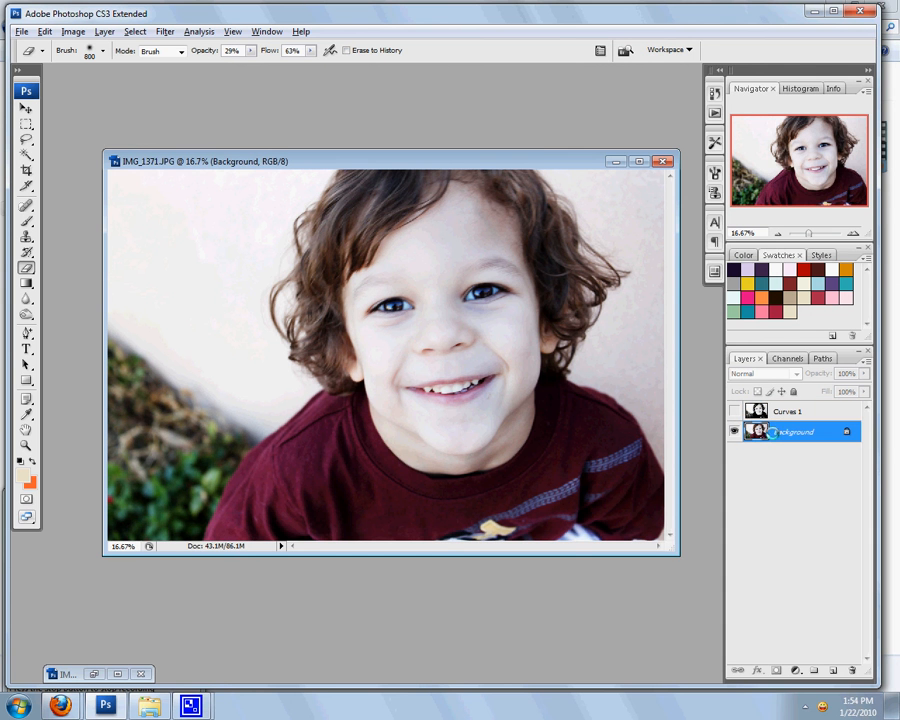
{"action": "left_click", "coordinate": [73, 31]}
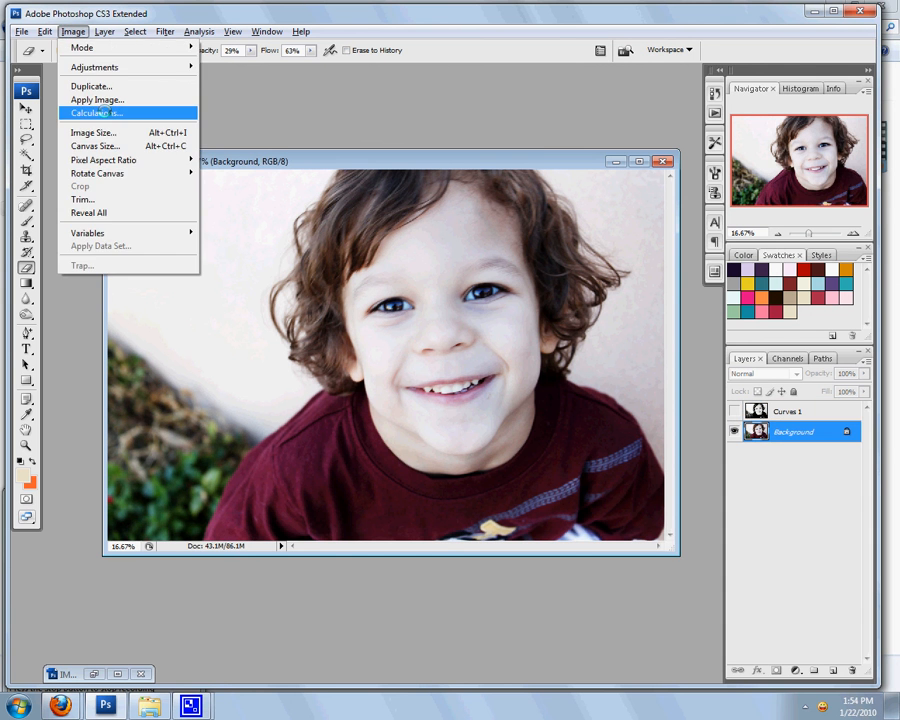
{"action": "mouse_move", "coordinate": [88, 67]}
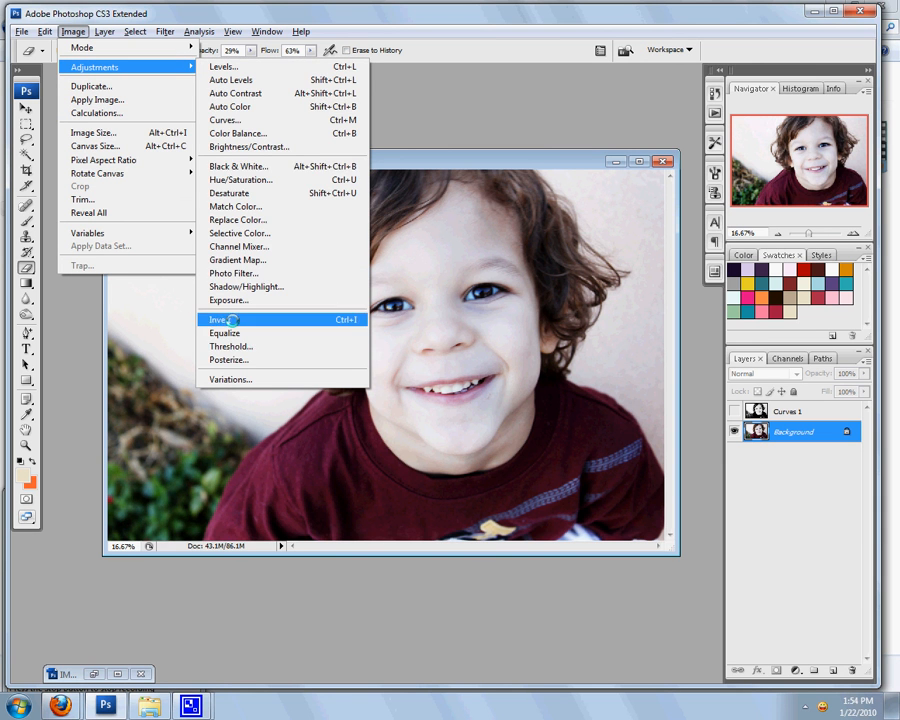
{"action": "left_click", "coordinate": [230, 189]}
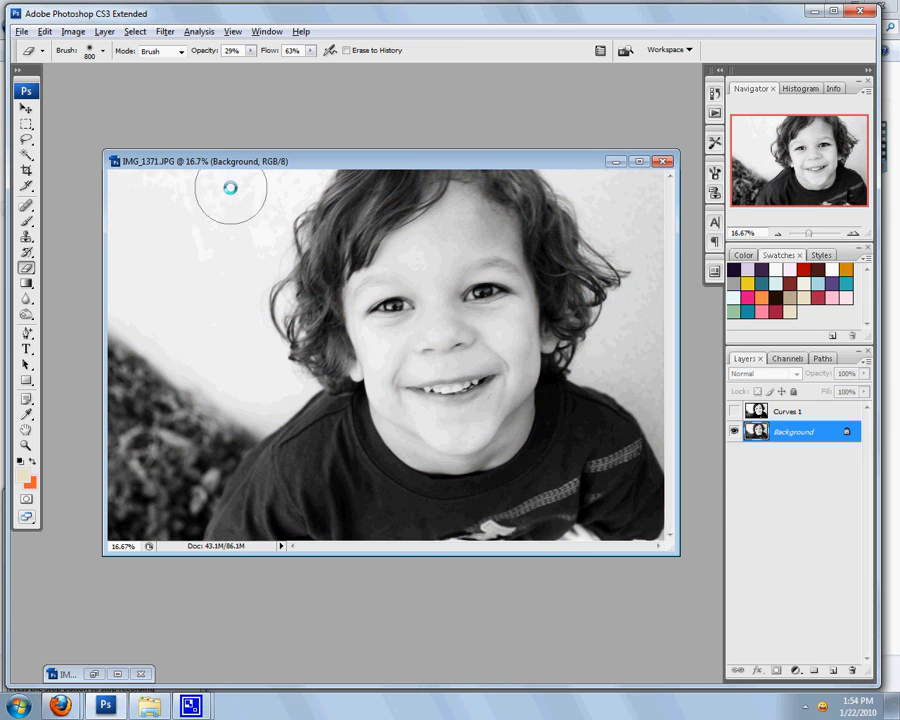
{"action": "left_click", "coordinate": [735, 411]}
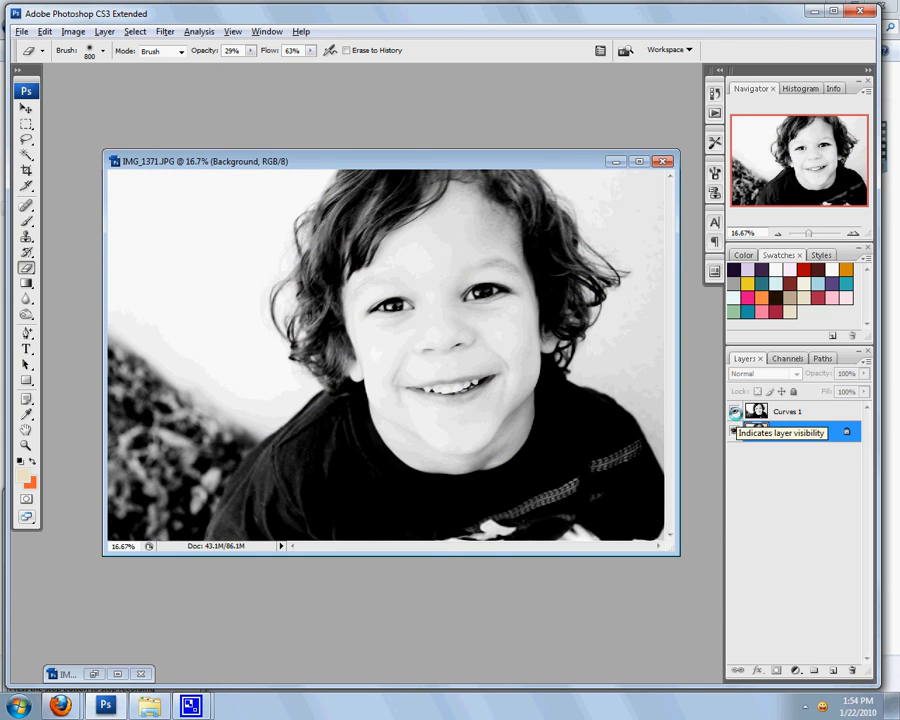
{"action": "left_click", "coordinate": [735, 411]}
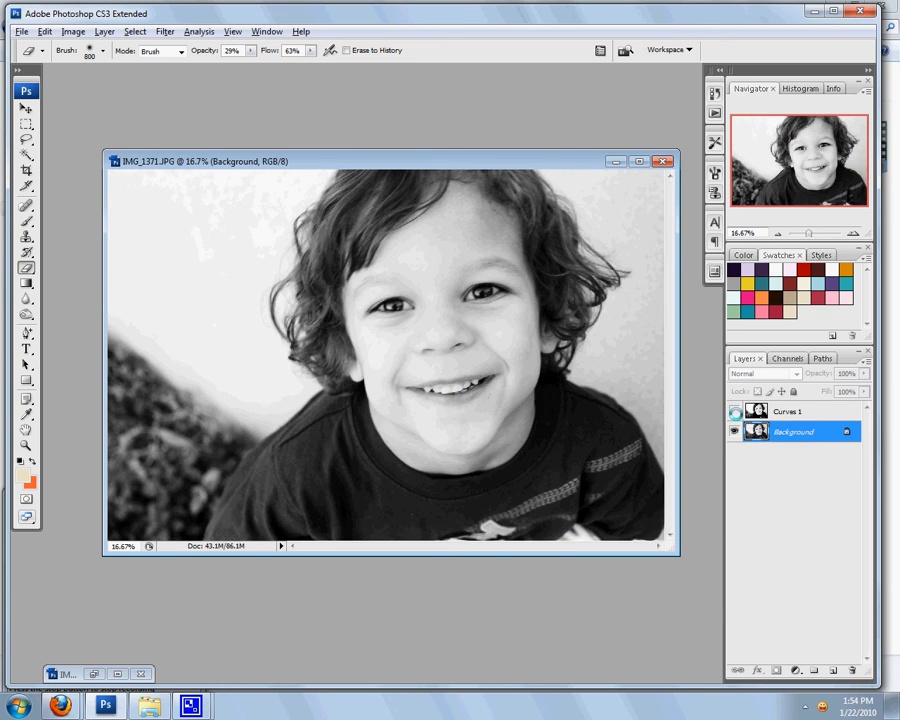
{"action": "left_click", "coordinate": [735, 411]}
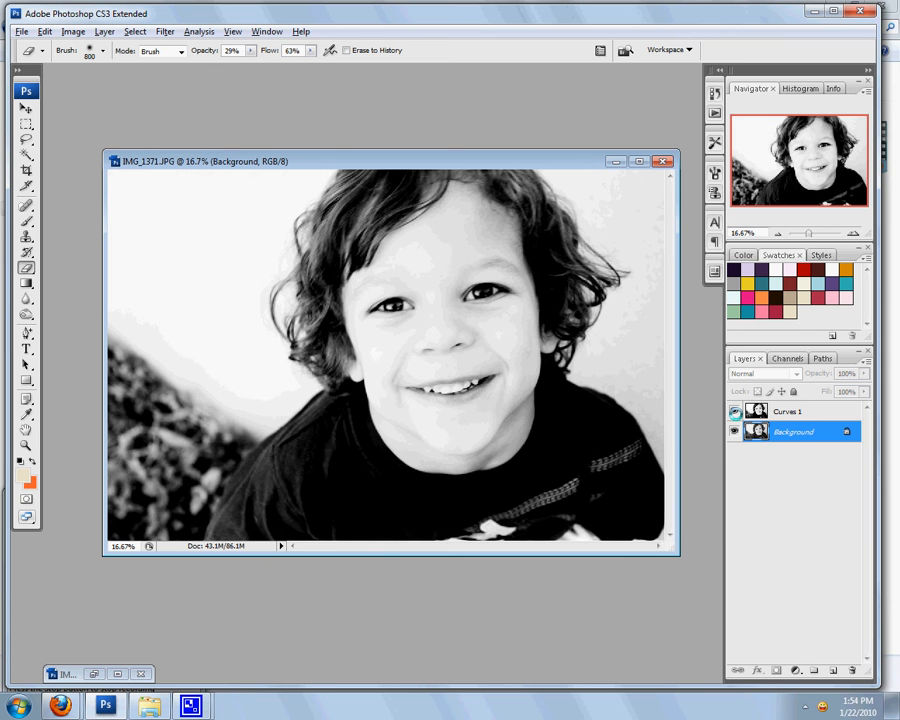
{"action": "left_click", "coordinate": [735, 411]}
- Undo the Background layer's desaturation and make the Curves 1 layer visible again
{"action": "left_click", "coordinate": [44, 31]}
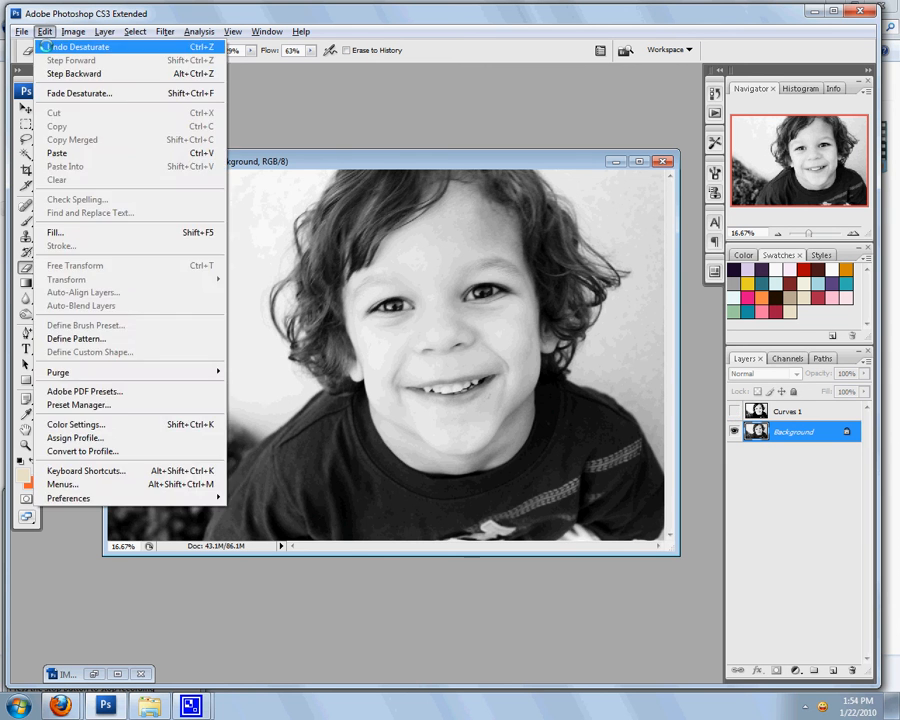
{"action": "left_click", "coordinate": [44, 47]}
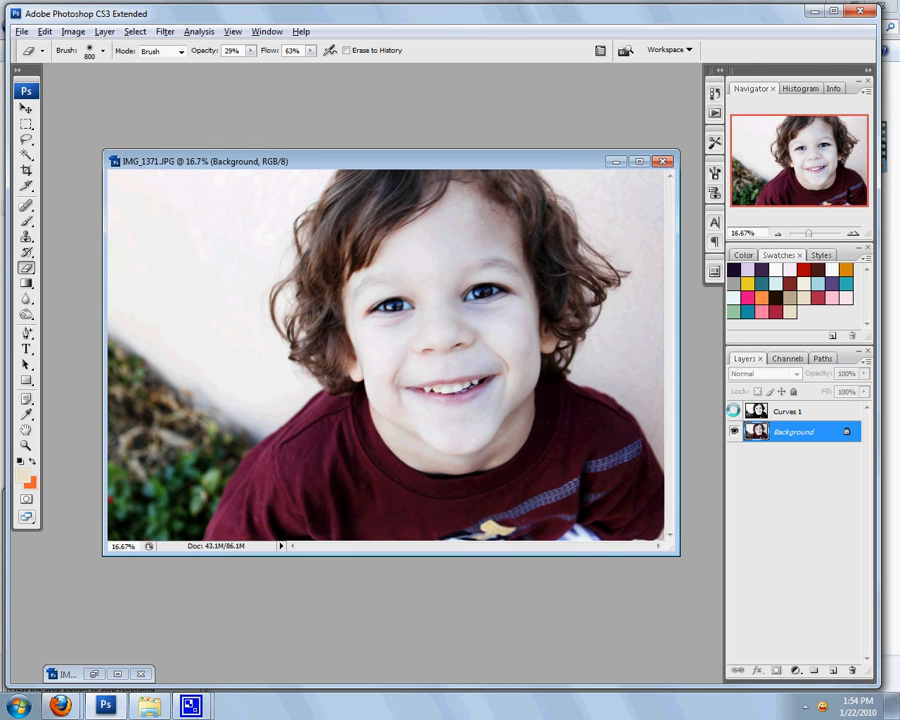
{"action": "key", "text": "ctrl+z"}
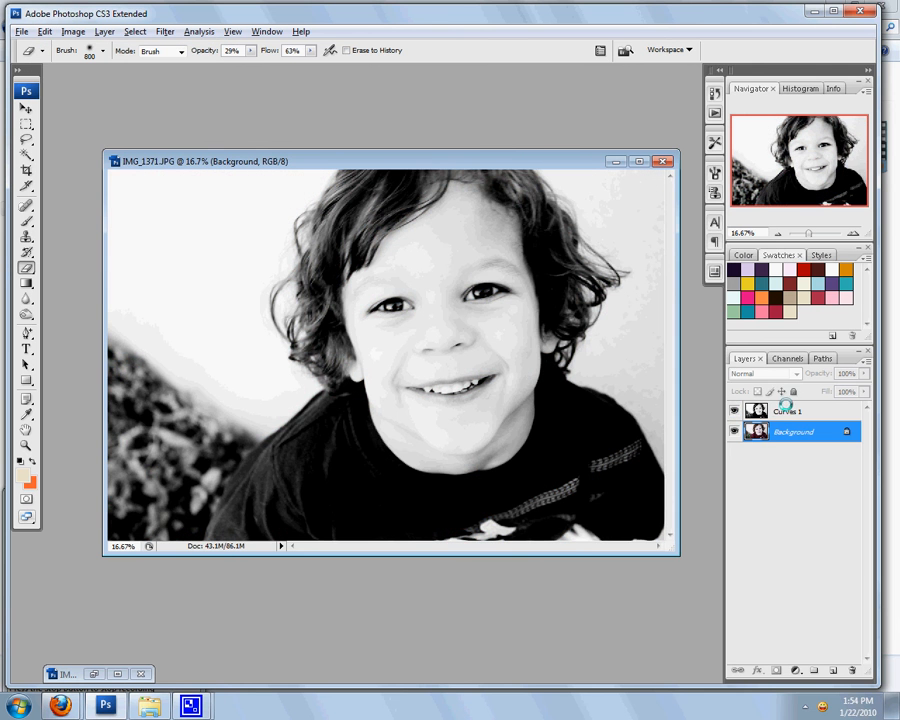
- Load the RGB channel of the Curves 1 layer as a selection and copy the selected highlights to a new layer
{"action": "left_click", "coordinate": [787, 410]}
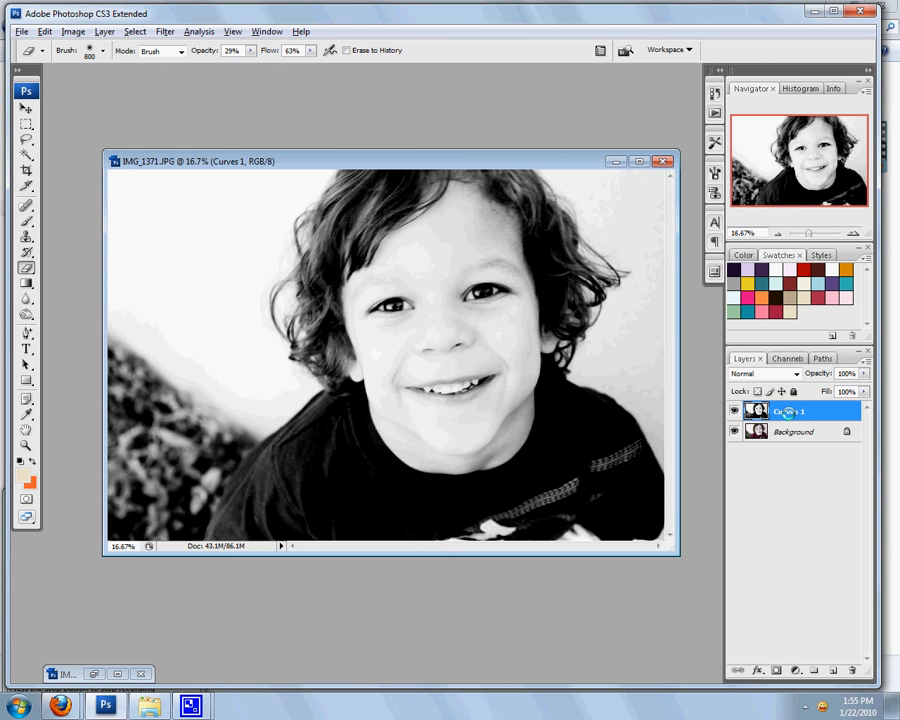
{"action": "left_click", "coordinate": [794, 357]}
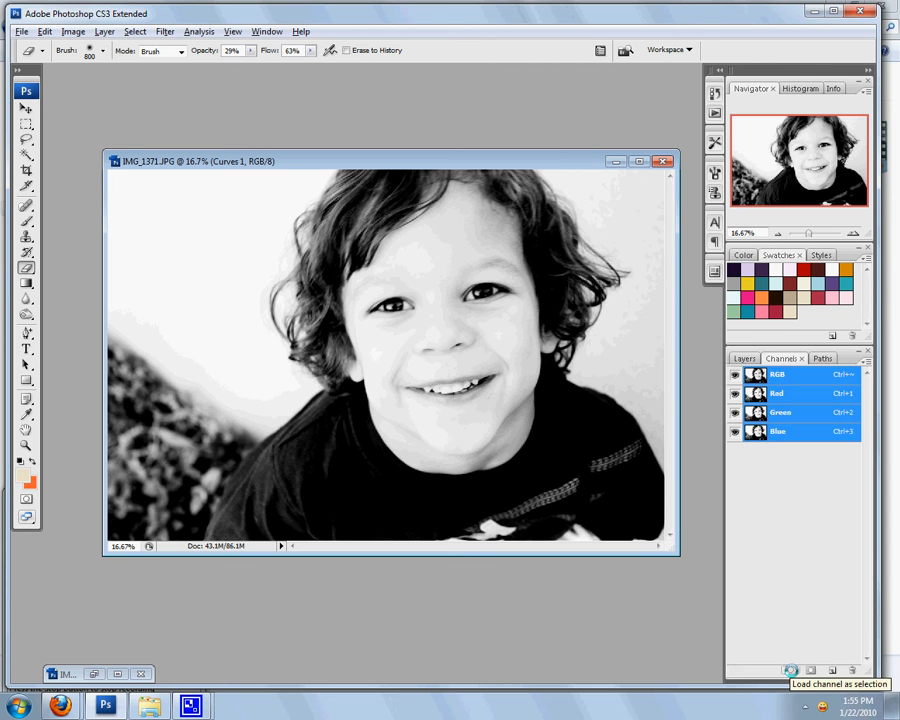
{"action": "left_click", "coordinate": [790, 670]}
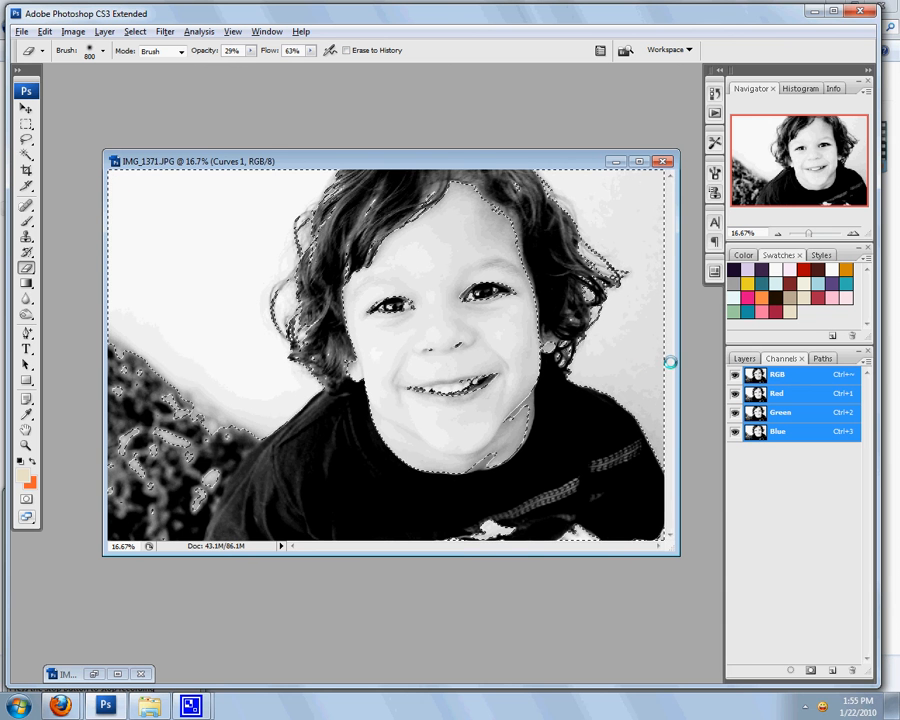
{"action": "left_click", "coordinate": [744, 358]}
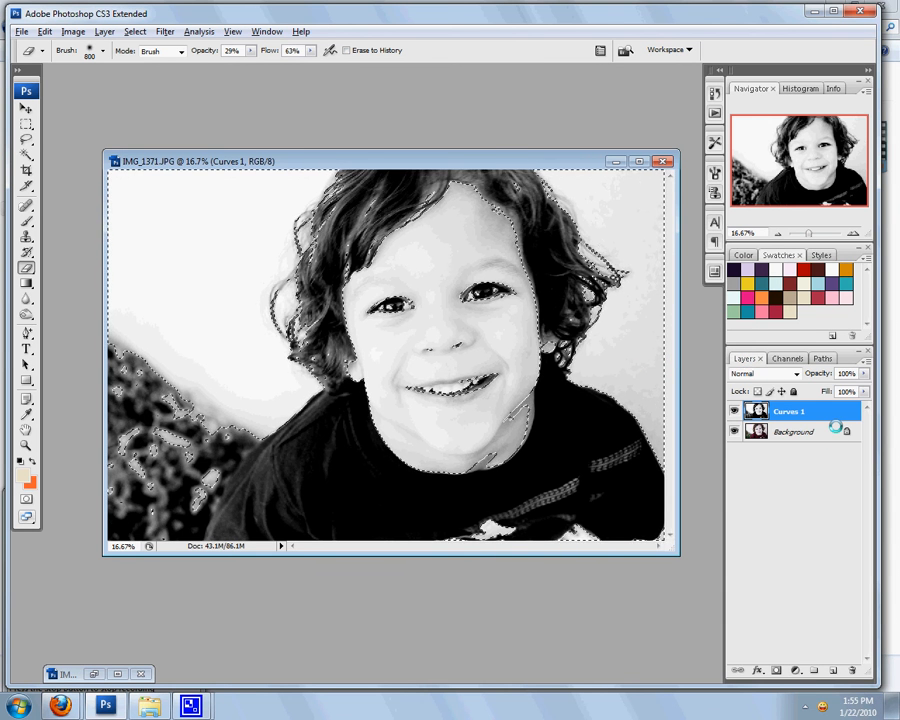
{"action": "key", "text": "ctrl+j"}
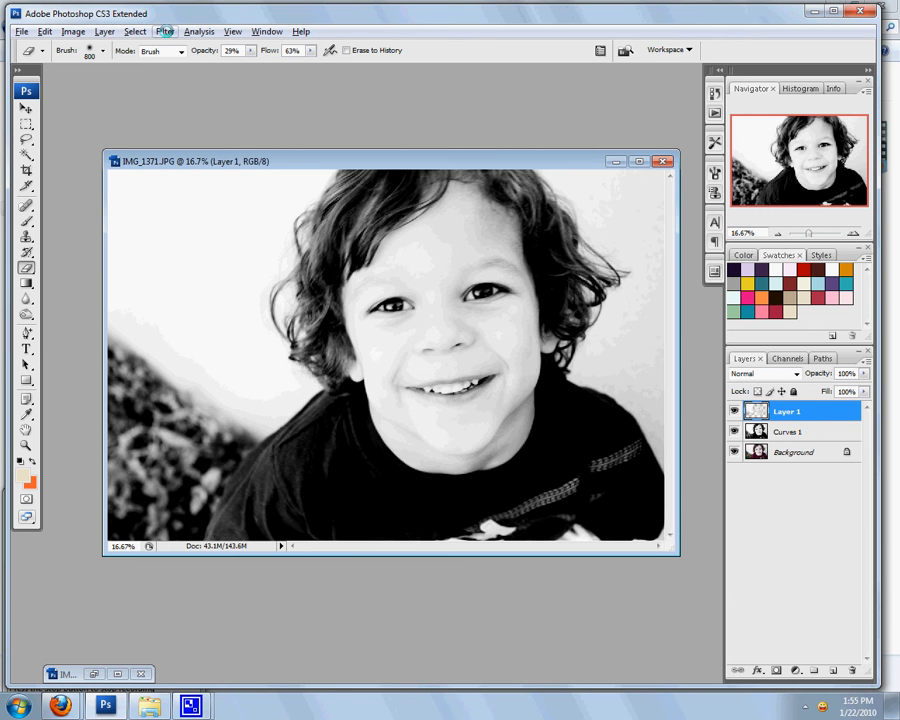
- Apply a Gaussian Blur with a radius of 46.7 pixels to the highlights layer
{"action": "left_click", "coordinate": [165, 32]}
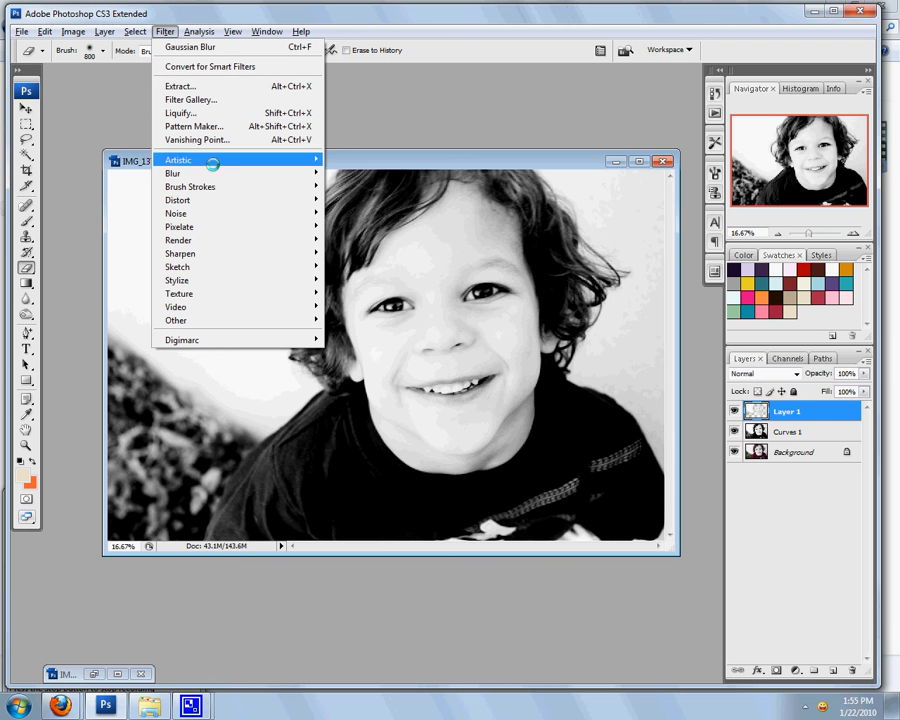
{"action": "mouse_move", "coordinate": [212, 170]}
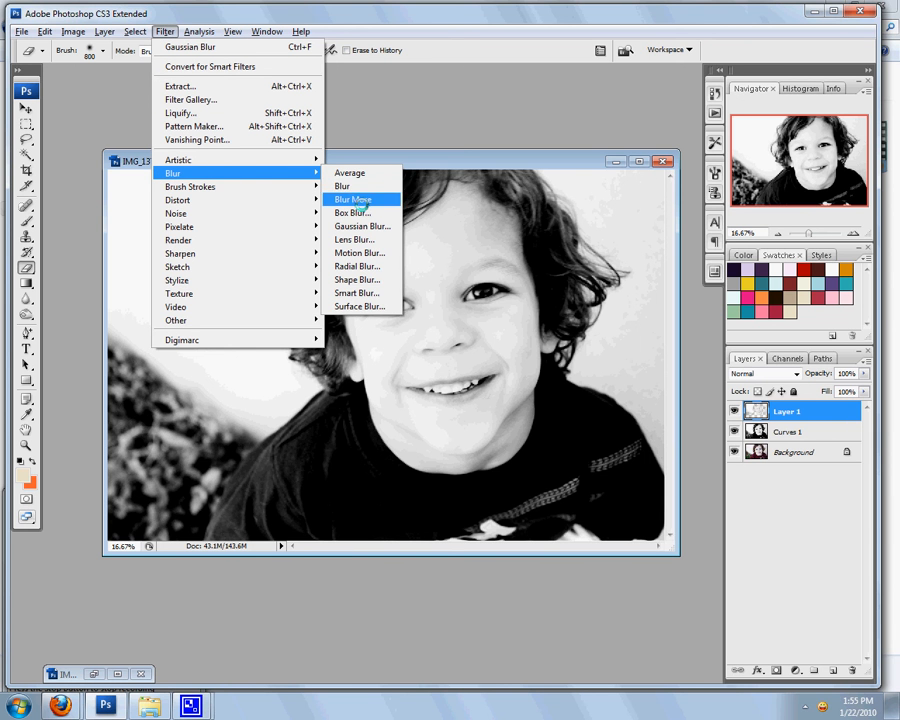
{"action": "left_click", "coordinate": [362, 226]}
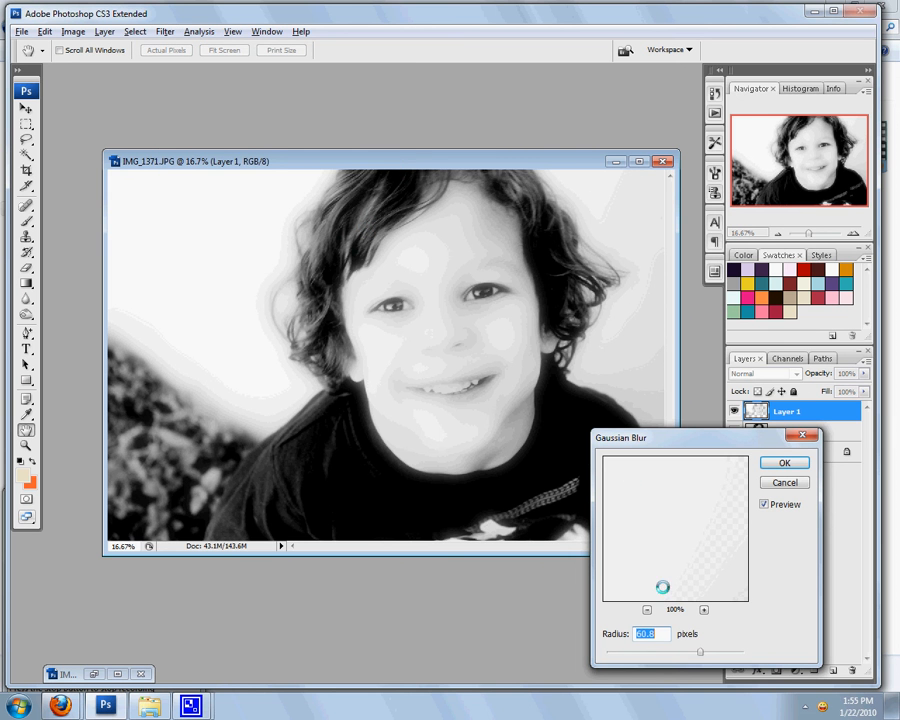
{"action": "mouse_move", "coordinate": [700, 651]}
{"action": "left_mouse_down"}
{"action": "mouse_move", "coordinate": [671, 651]}
{"action": "mouse_move", "coordinate": [686, 651]}
{"action": "left_mouse_up"}
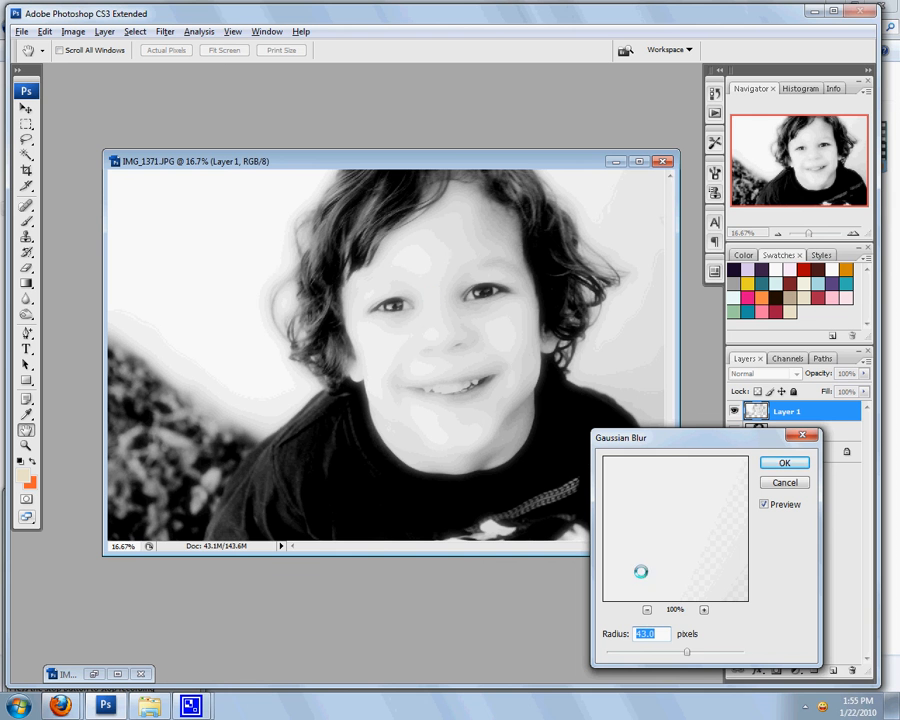
{"action": "mouse_move", "coordinate": [689, 651]}
{"action": "left_mouse_down"}
{"action": "mouse_move", "coordinate": [707, 650]}
{"action": "mouse_move", "coordinate": [679, 656]}
{"action": "left_mouse_up"}
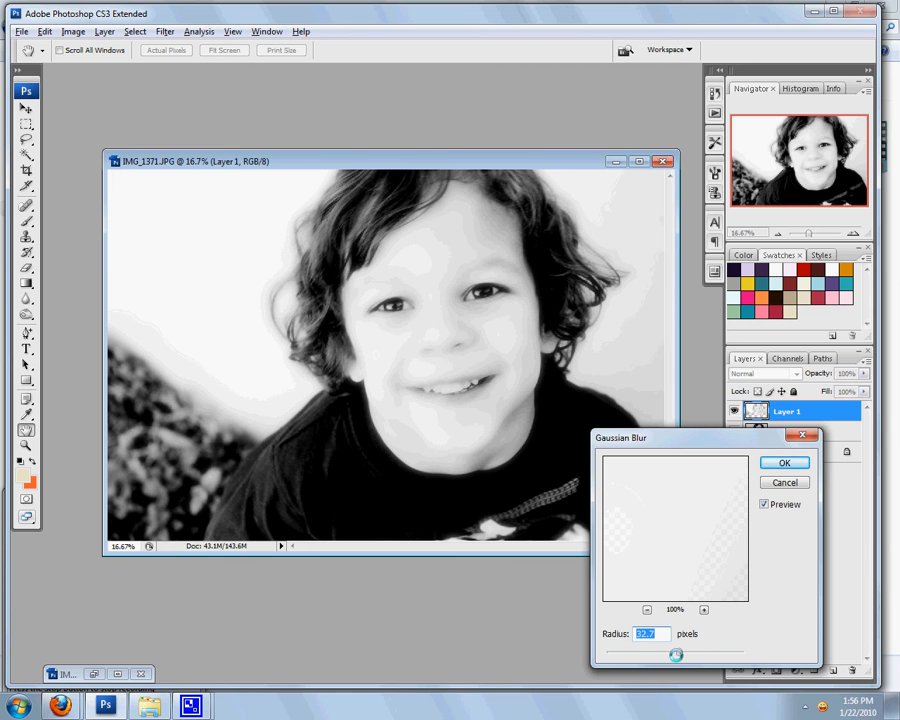
{"action": "left_click_drag", "start_coordinate": [678, 654], "coordinate": [677, 654]}
{"action": "mouse_move", "coordinate": [679, 654]}
{"action": "left_mouse_down"}
{"action": "mouse_move", "coordinate": [722, 653]}
{"action": "mouse_move", "coordinate": [619, 656]}
{"action": "mouse_move", "coordinate": [717, 651]}
{"action": "mouse_move", "coordinate": [652, 648]}
{"action": "mouse_move", "coordinate": [679, 652]}
{"action": "mouse_move", "coordinate": [670, 652]}
{"action": "left_mouse_up"}
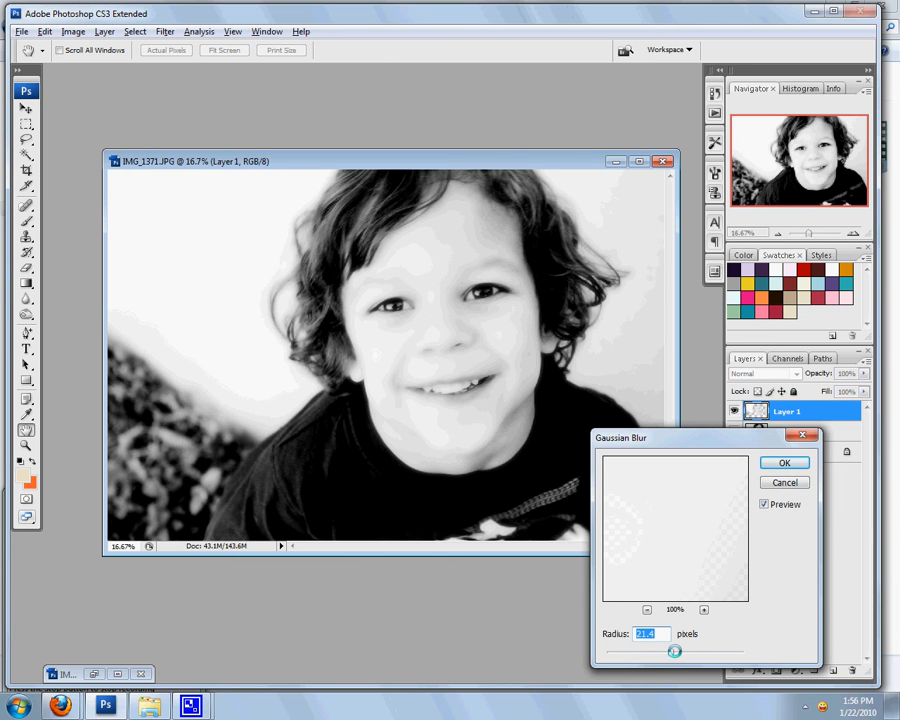
{"action": "left_click_drag", "start_coordinate": [674, 651], "coordinate": [689, 651]}
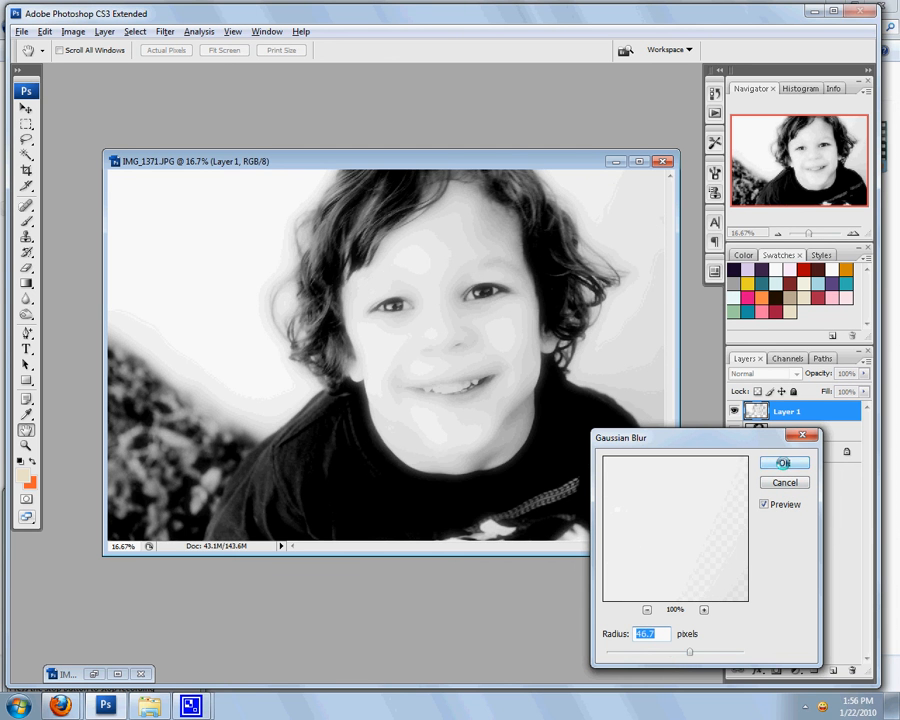
{"action": "left_click", "coordinate": [783, 463]}
- Erase the blurred highlights over the mouth area with the Eraser at 29% opacity and 63% flow
{"action": "key", "text": "e"}
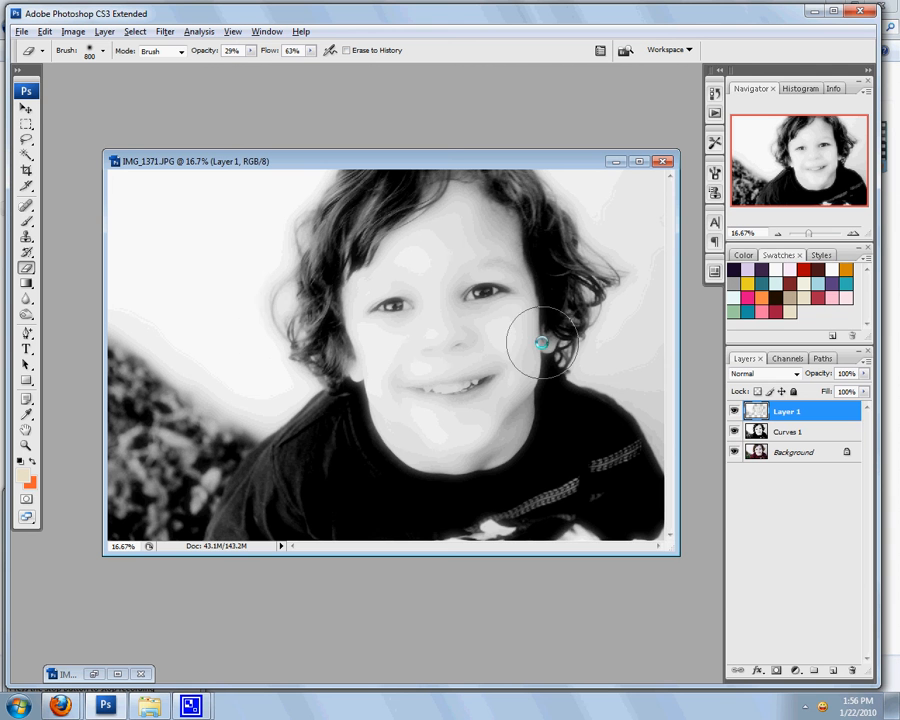
{"action": "left_click_drag", "start_coordinate": [459, 381], "coordinate": [456, 381]}
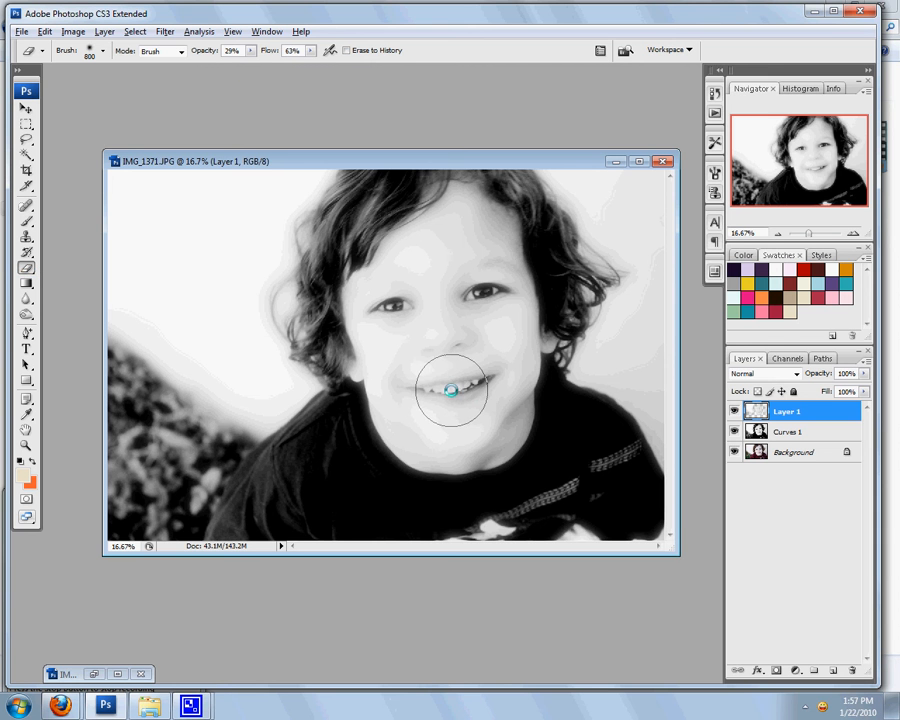
{"action": "mouse_move", "coordinate": [429, 389]}
{"action": "left_mouse_down"}
{"action": "mouse_move", "coordinate": [457, 397]}
{"action": "mouse_move", "coordinate": [420, 394]}
{"action": "mouse_move", "coordinate": [453, 393]}
{"action": "left_mouse_up"}
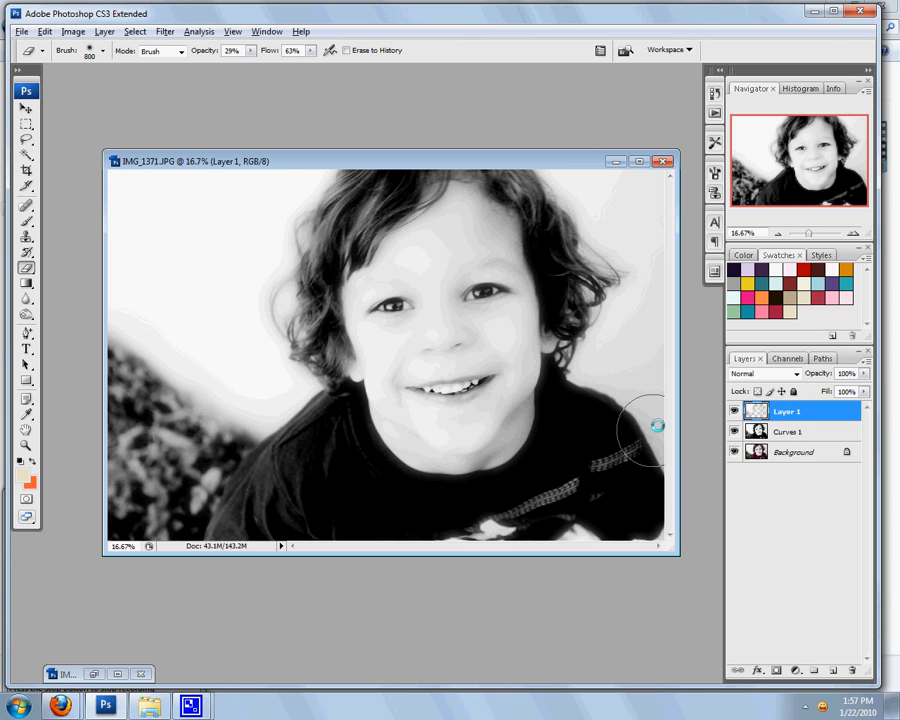
- Compare the portrait with Layer 1 hidden and shown, and set that layer's blend mode to Screen
{"action": "left_click", "coordinate": [735, 411]}
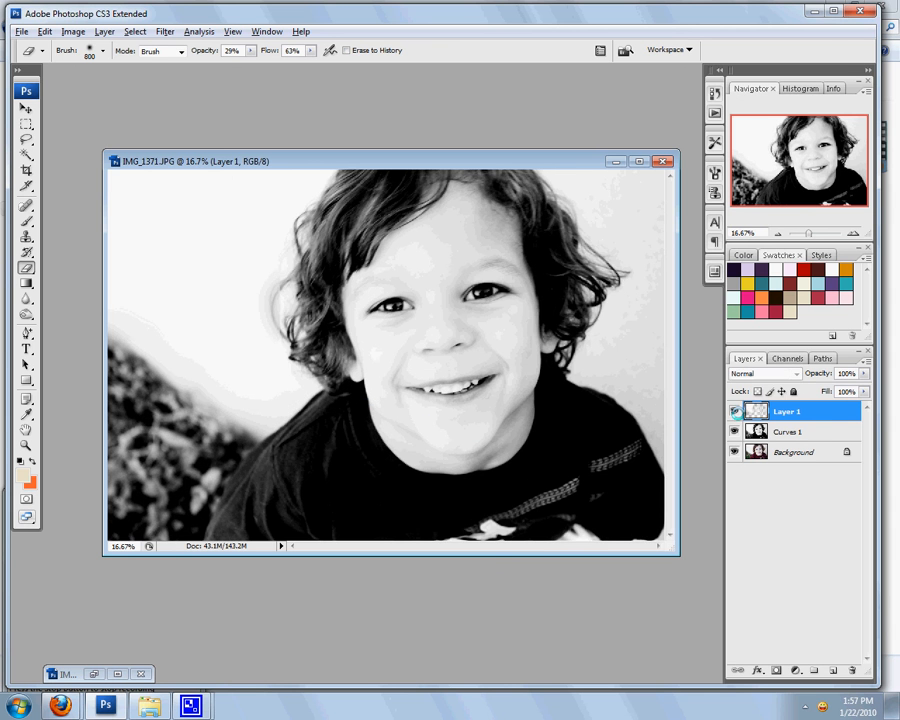
{"action": "left_click", "coordinate": [736, 411]}
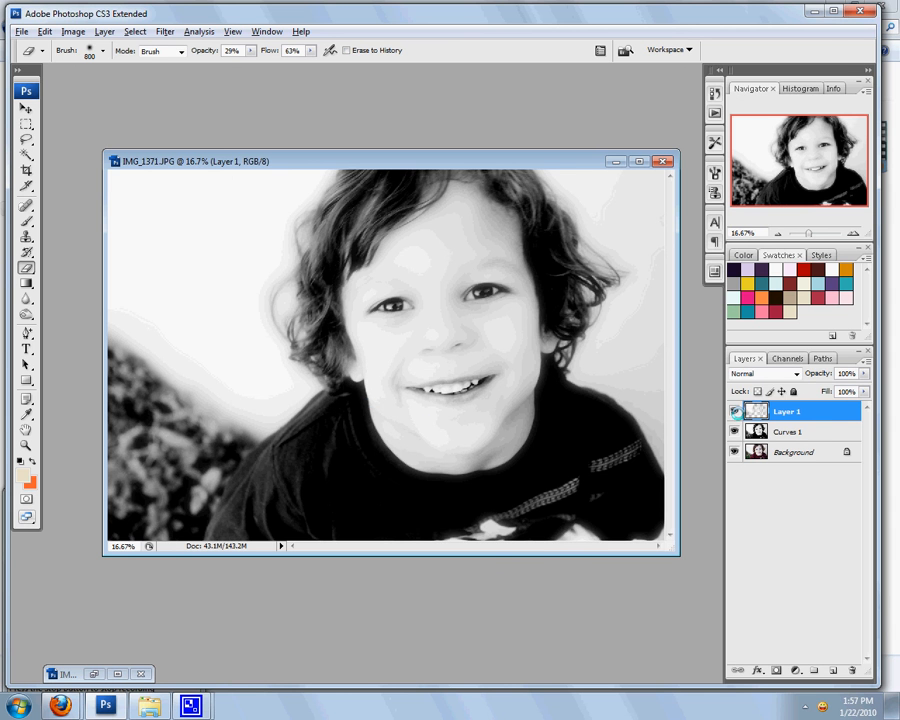
{"action": "left_click", "coordinate": [795, 374]}
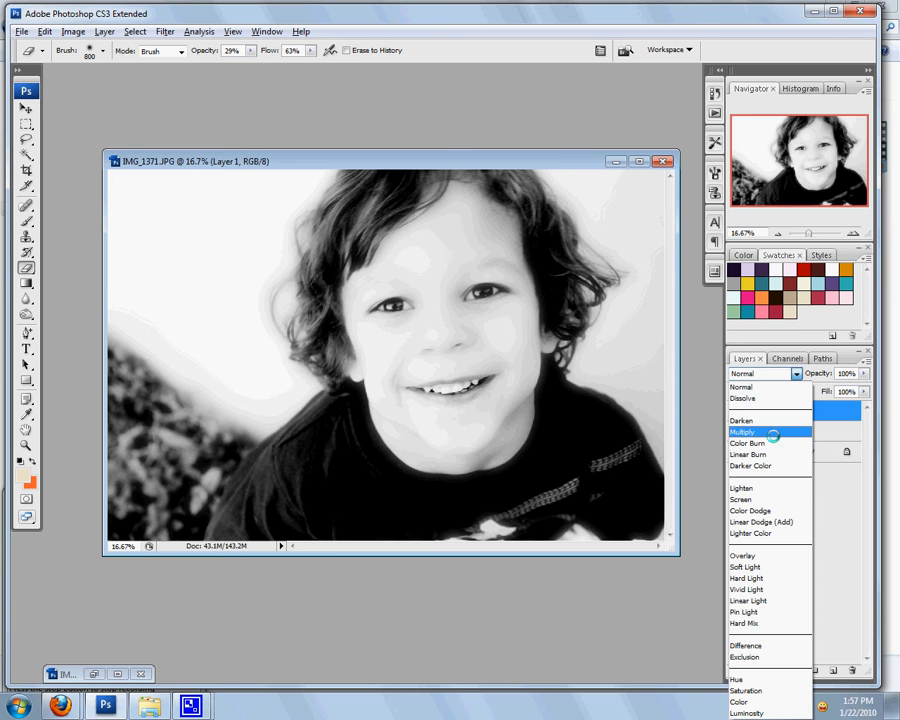
{"action": "left_click", "coordinate": [771, 499]}
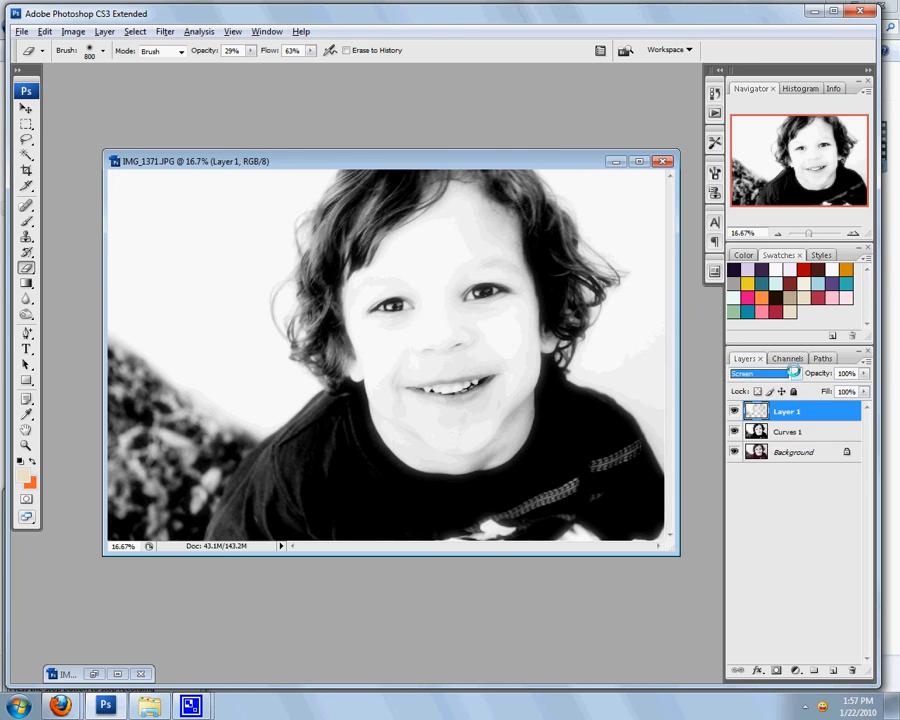
- Try the Soft Light and Hard Light blend modes on Layer 1, and settle on Overlay
{"action": "left_click", "coordinate": [795, 374]}
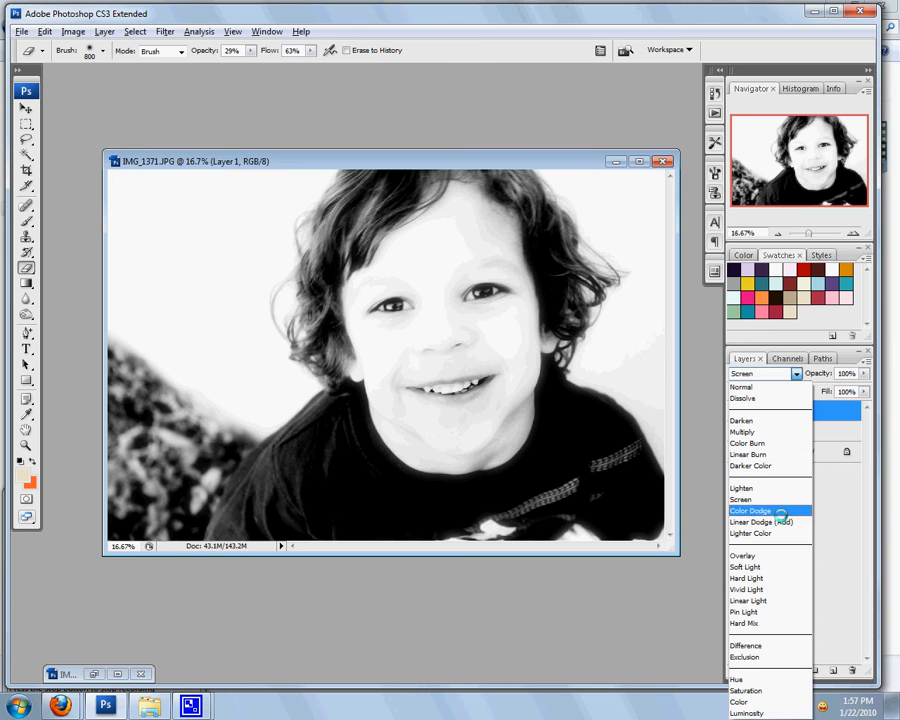
{"action": "left_click", "coordinate": [760, 567]}
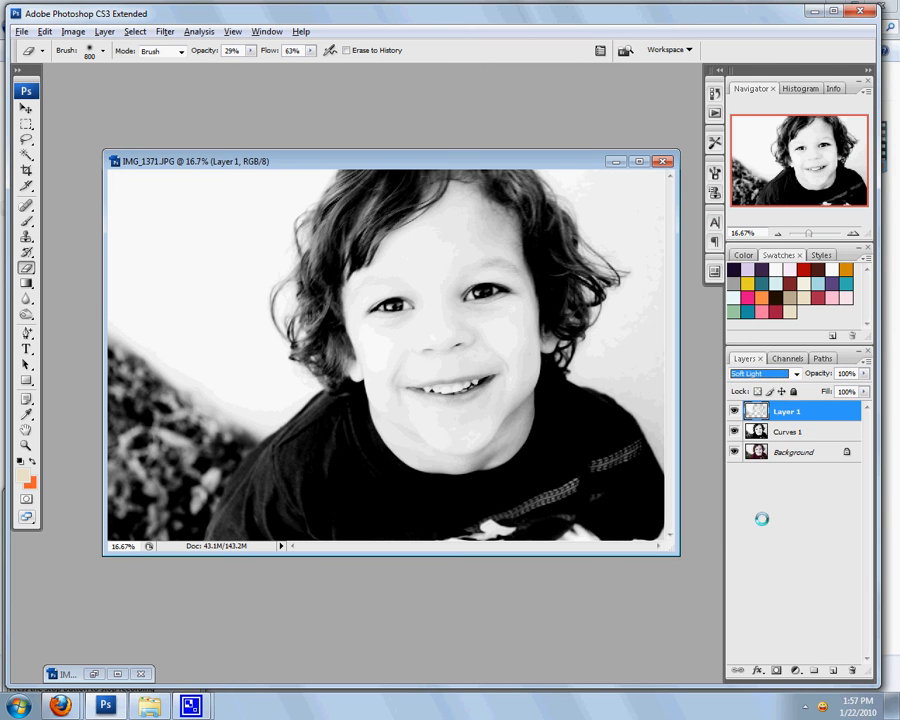
{"action": "left_click", "coordinate": [795, 374]}
{"action": "left_click", "coordinate": [775, 578]}
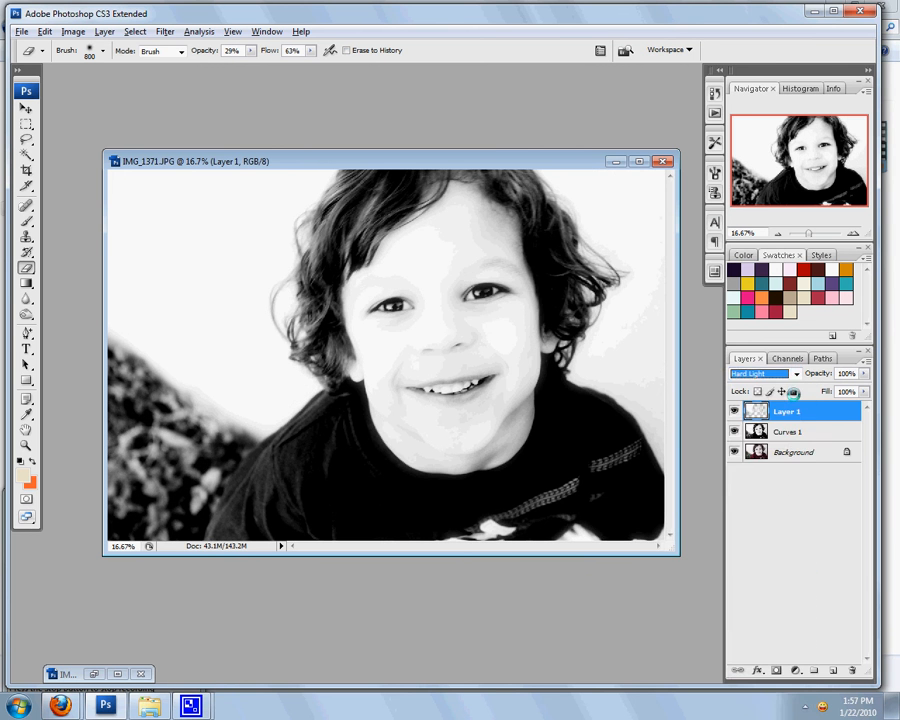
{"action": "left_click", "coordinate": [795, 374]}
{"action": "left_click", "coordinate": [773, 556]}
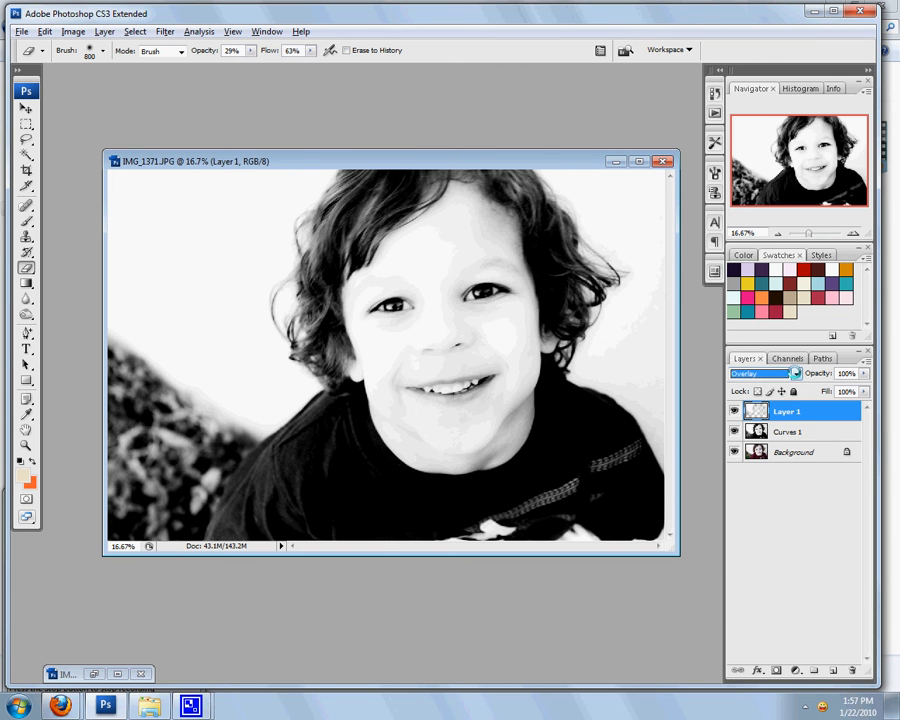
{"action": "left_click", "coordinate": [795, 373]}
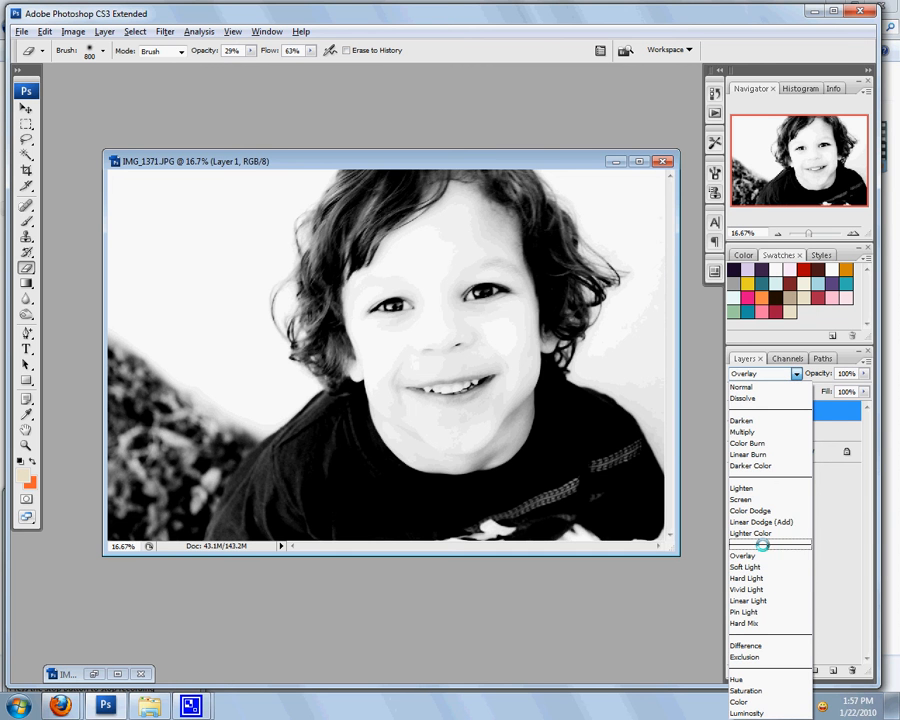
{"action": "left_click", "coordinate": [844, 413]}
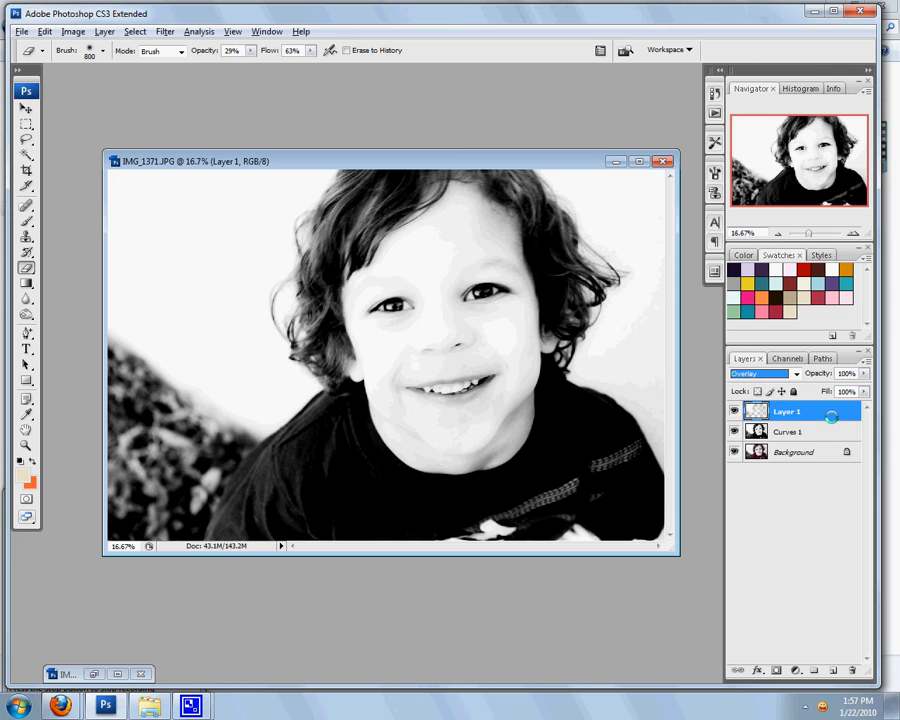
- Compare the portrait with Layer 1 hidden and shown, first in black and white and again in color with Curves 1 hidden
{"action": "left_click", "coordinate": [734, 411]}
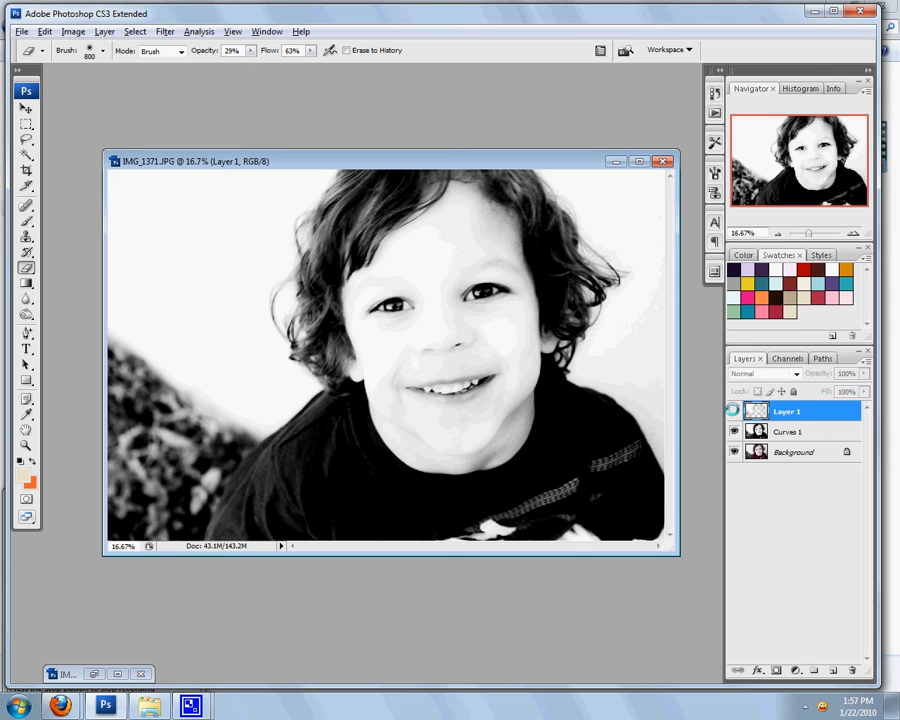
{"action": "left_click", "coordinate": [734, 411]}
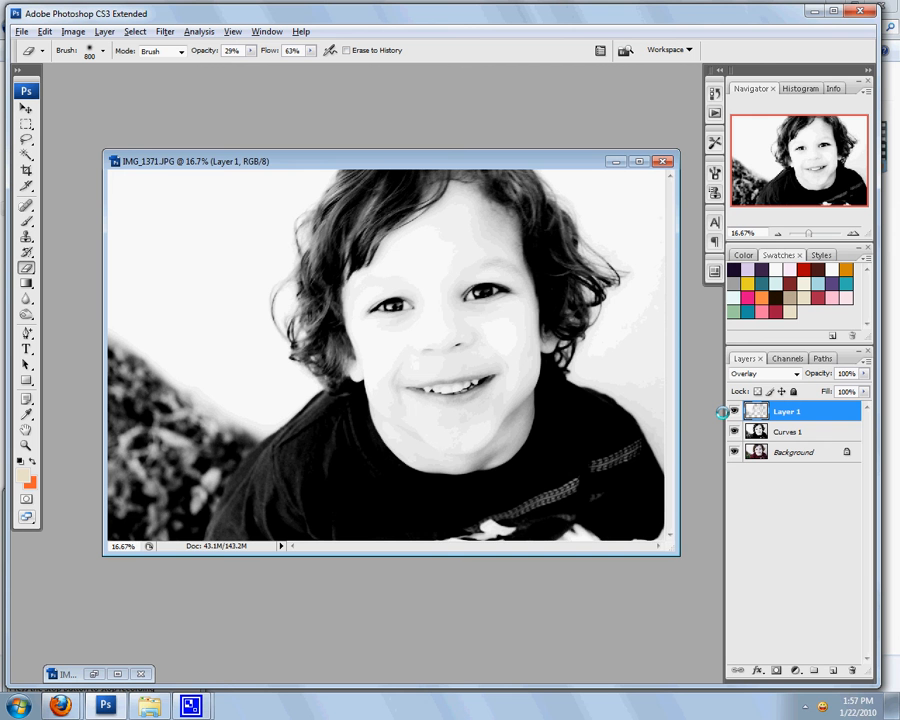
{"action": "left_click", "coordinate": [735, 431]}
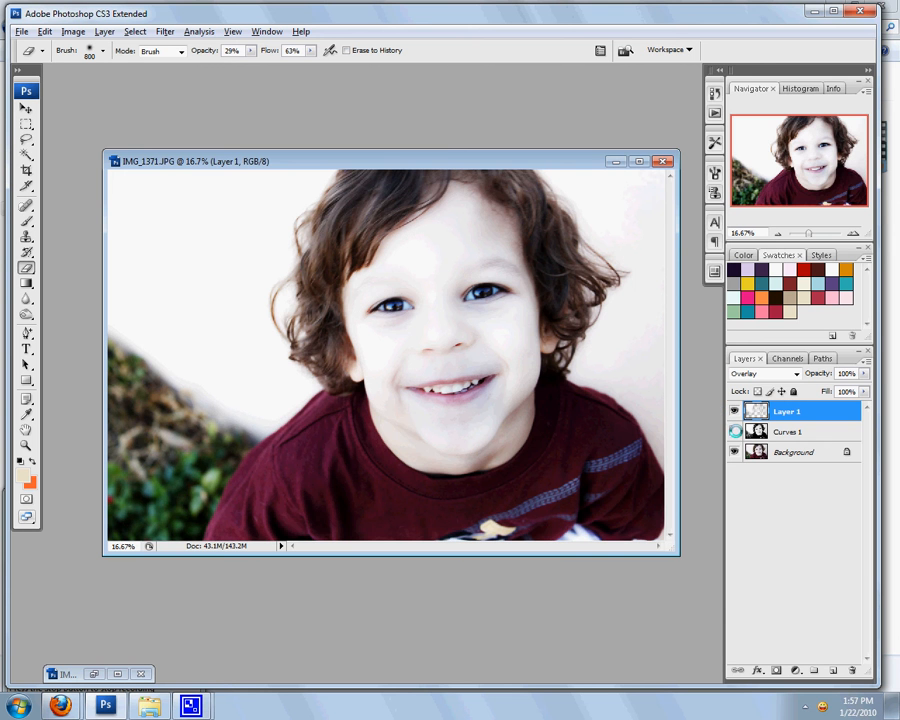
{"action": "left_click", "coordinate": [736, 410]}
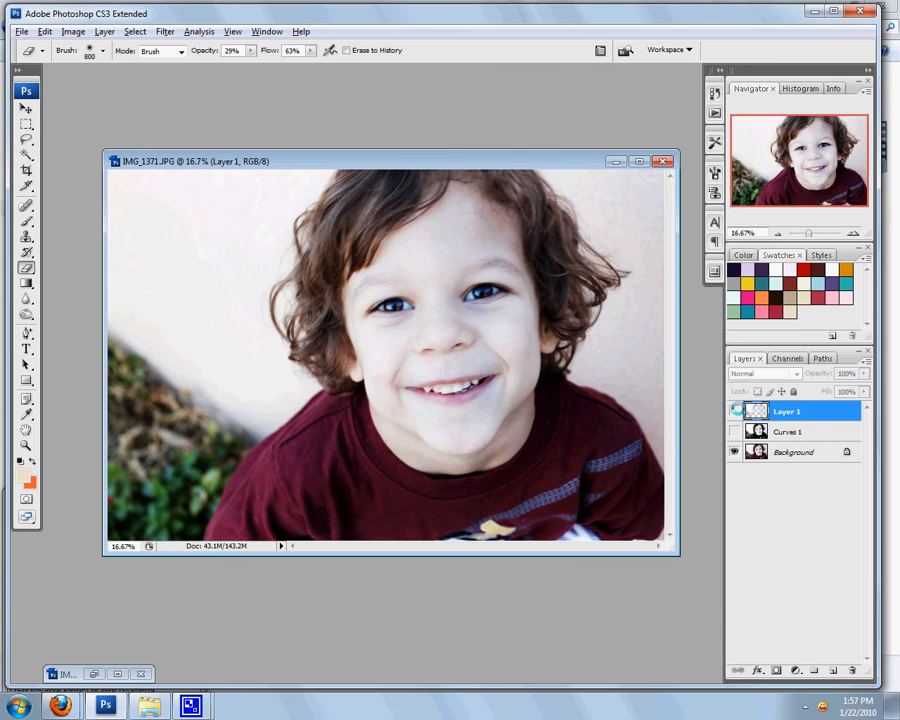
{"action": "left_click", "coordinate": [736, 410]}
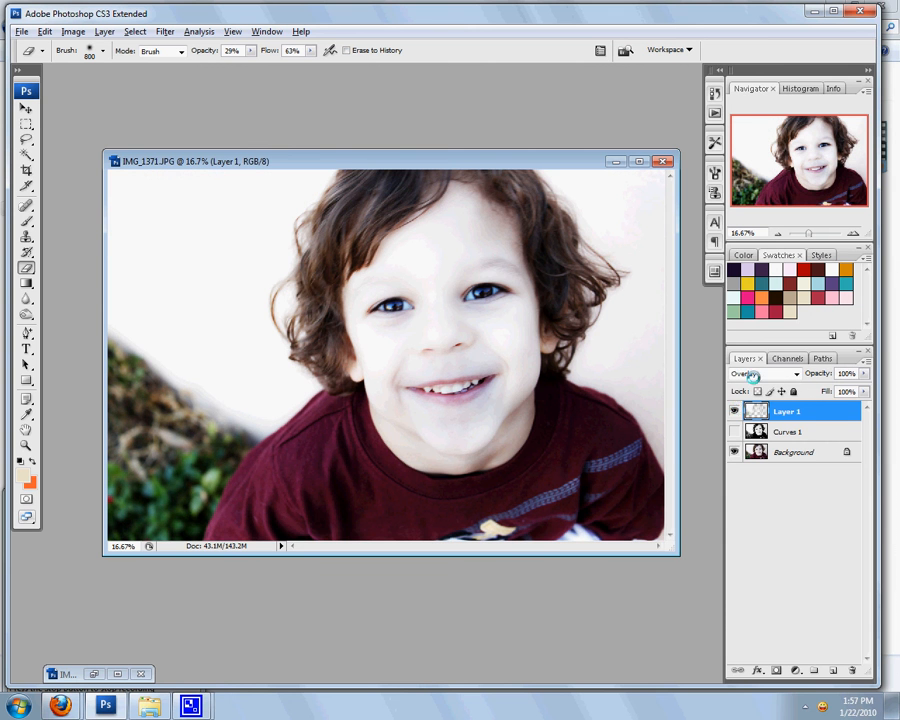
- Try Normal, Soft Light, Hard Light and Screen blending for Layer 1 over the color photo, and return it to Overlay
{"action": "left_click", "coordinate": [756, 374]}
{"action": "left_click", "coordinate": [752, 381]}
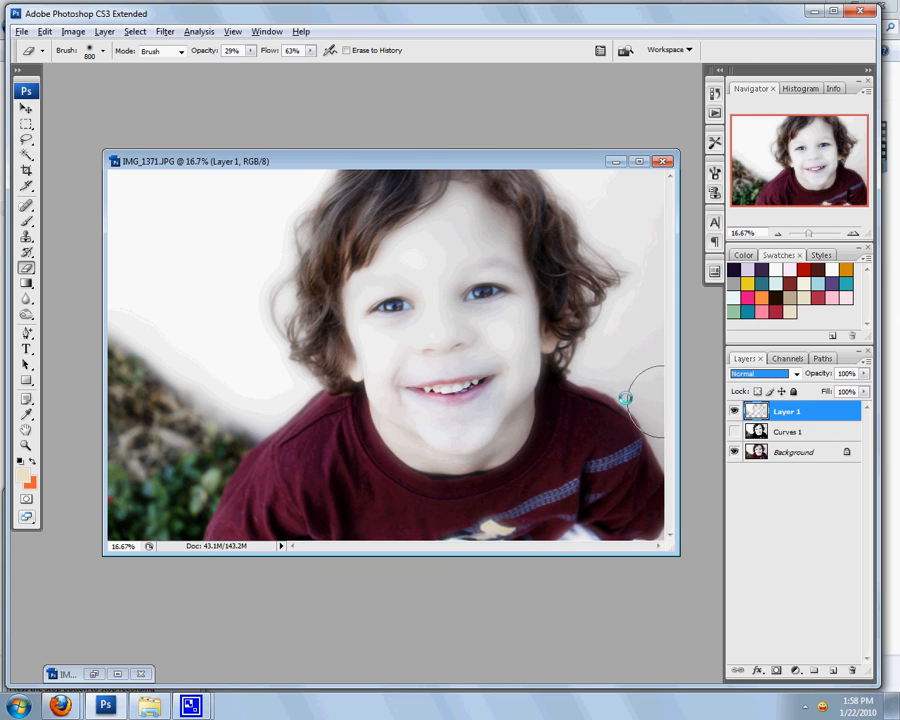
{"action": "left_click", "coordinate": [780, 376]}
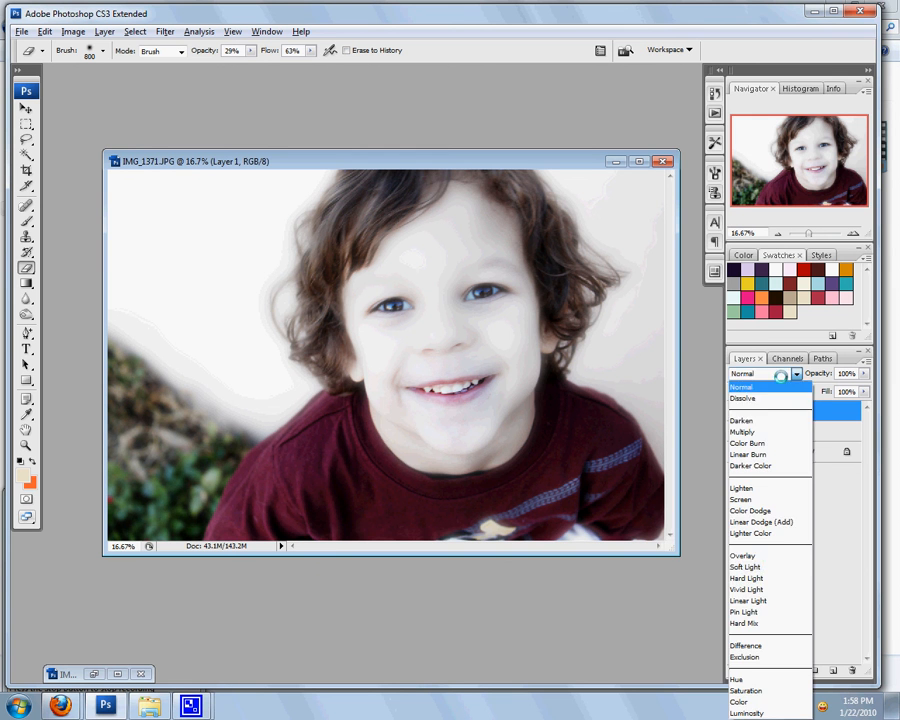
{"action": "left_click", "coordinate": [764, 616]}
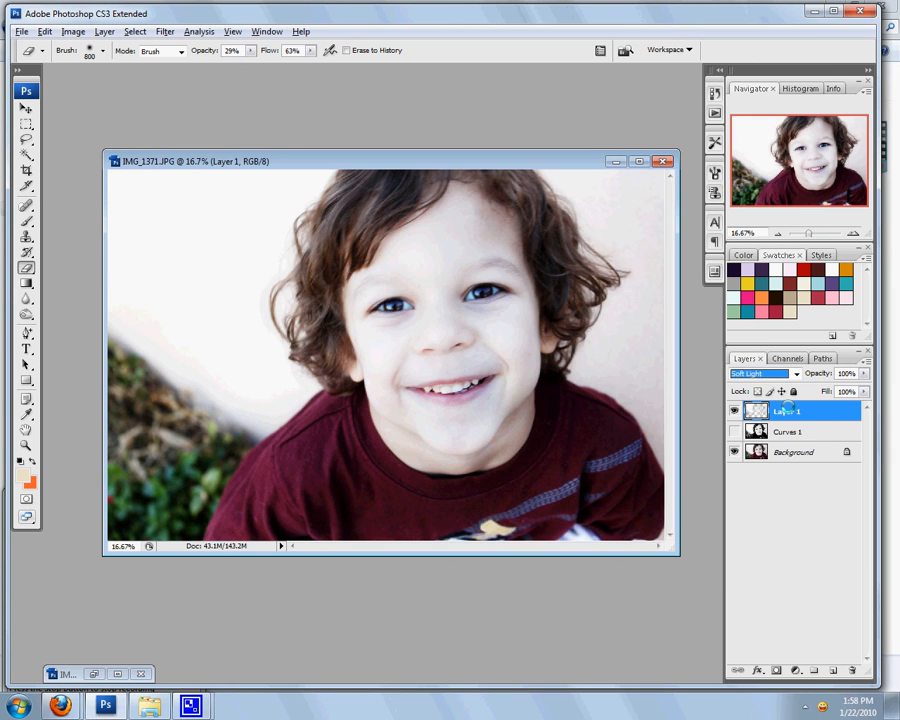
{"action": "left_click", "coordinate": [786, 373]}
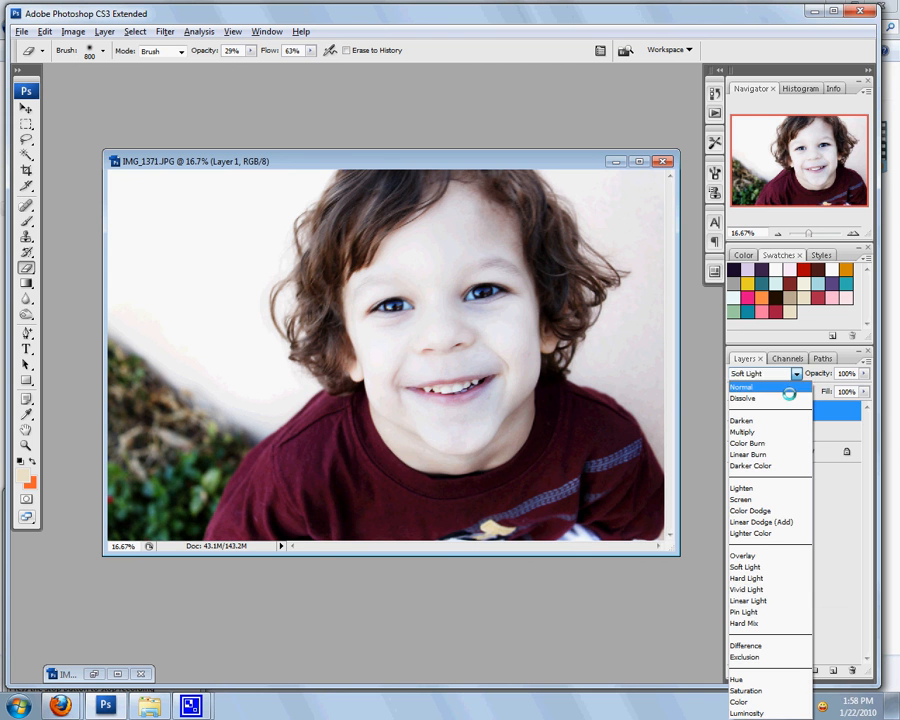
{"action": "left_click", "coordinate": [776, 578]}
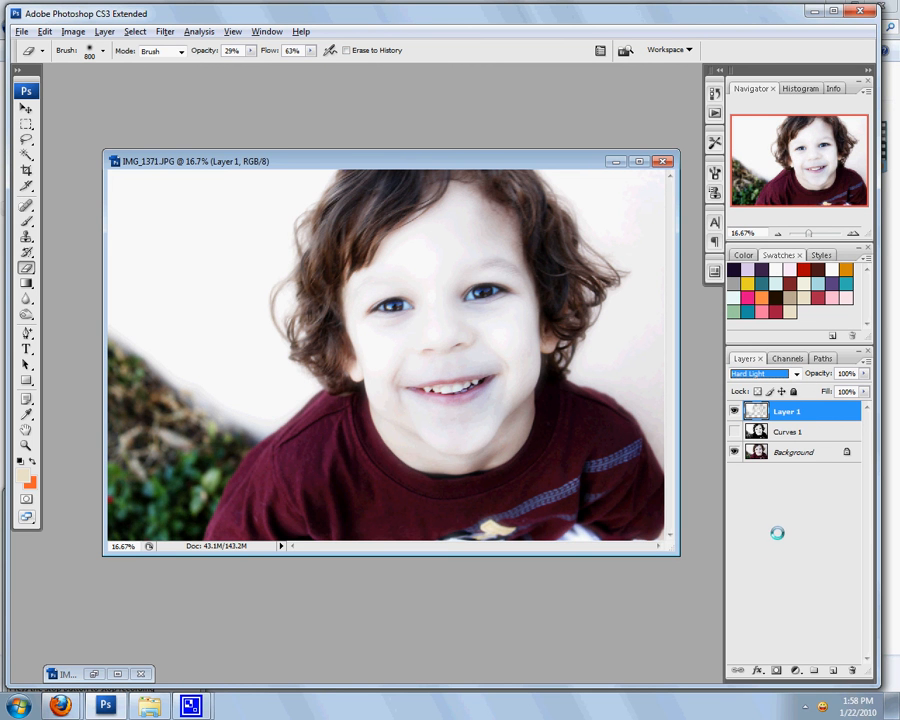
{"action": "left_click", "coordinate": [775, 373]}
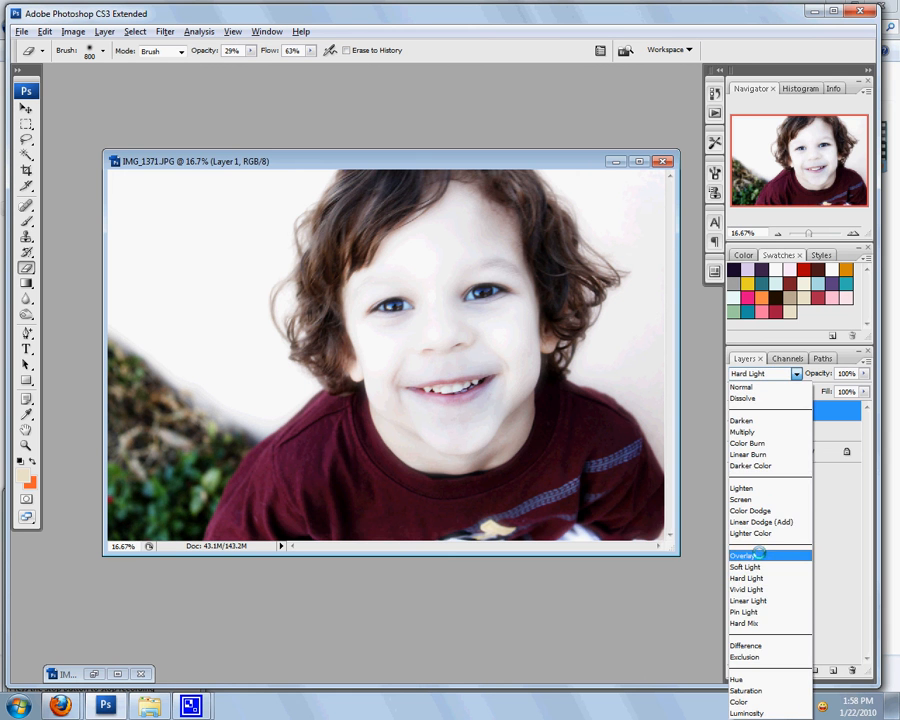
{"action": "left_click", "coordinate": [760, 554]}
{"action": "left_click", "coordinate": [775, 373]}
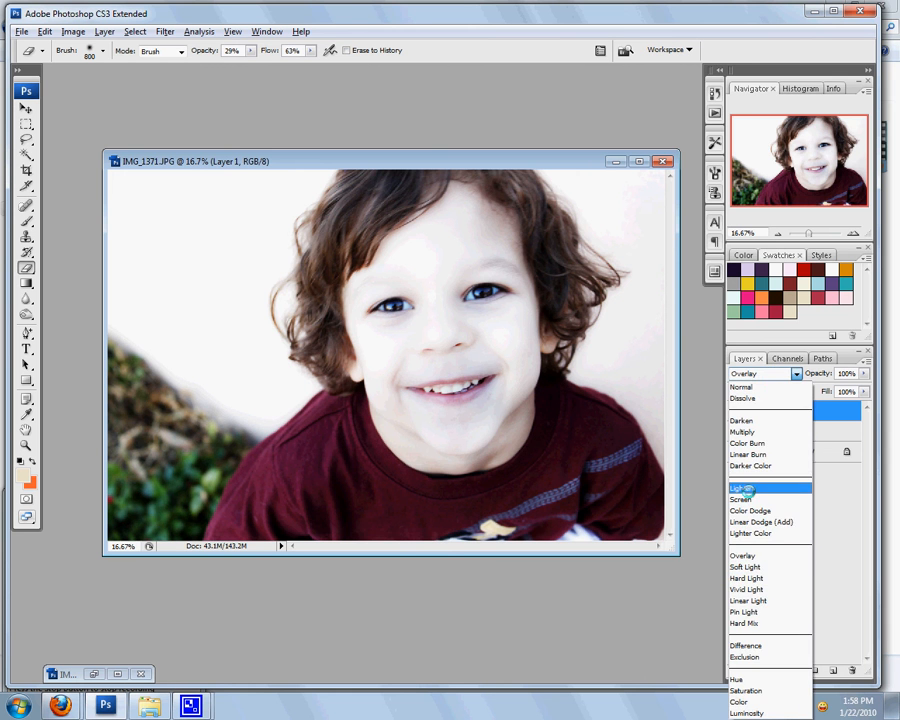
{"action": "left_click", "coordinate": [745, 499]}
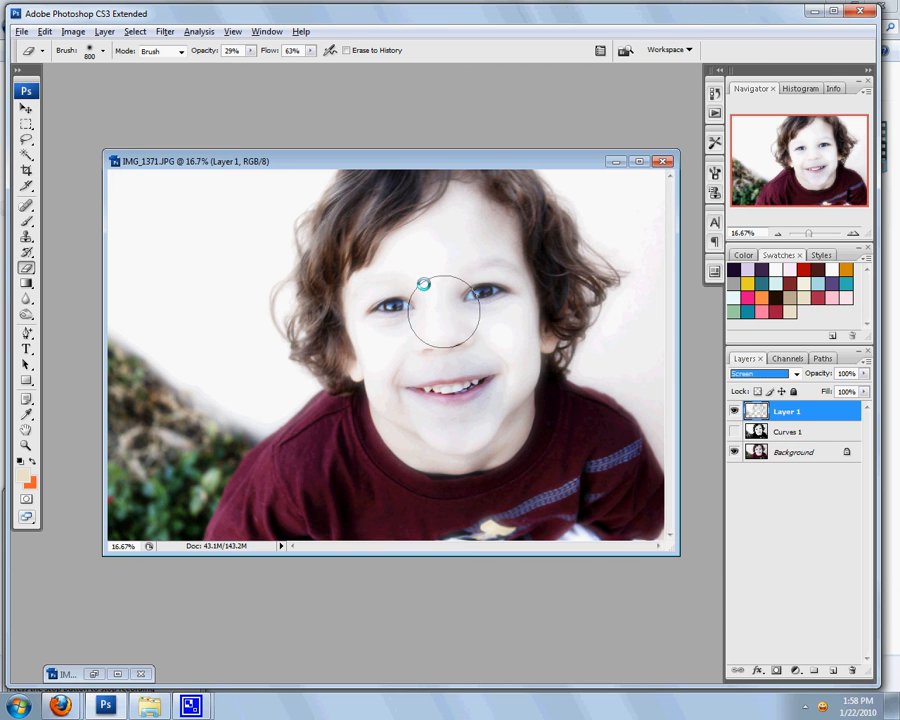
{"action": "left_click", "coordinate": [770, 373]}
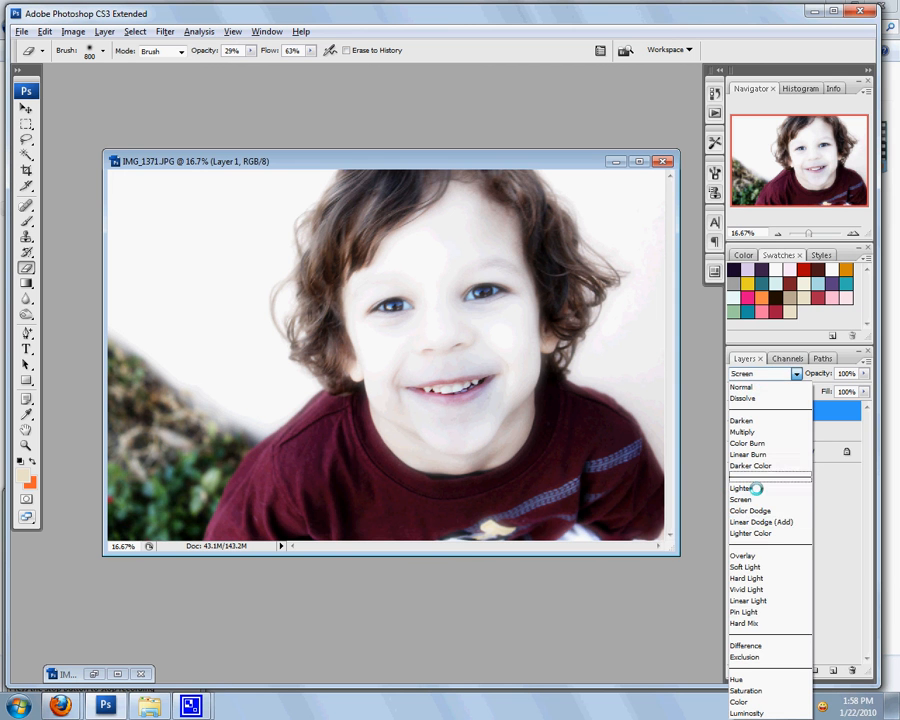
{"action": "left_click", "coordinate": [743, 553]}
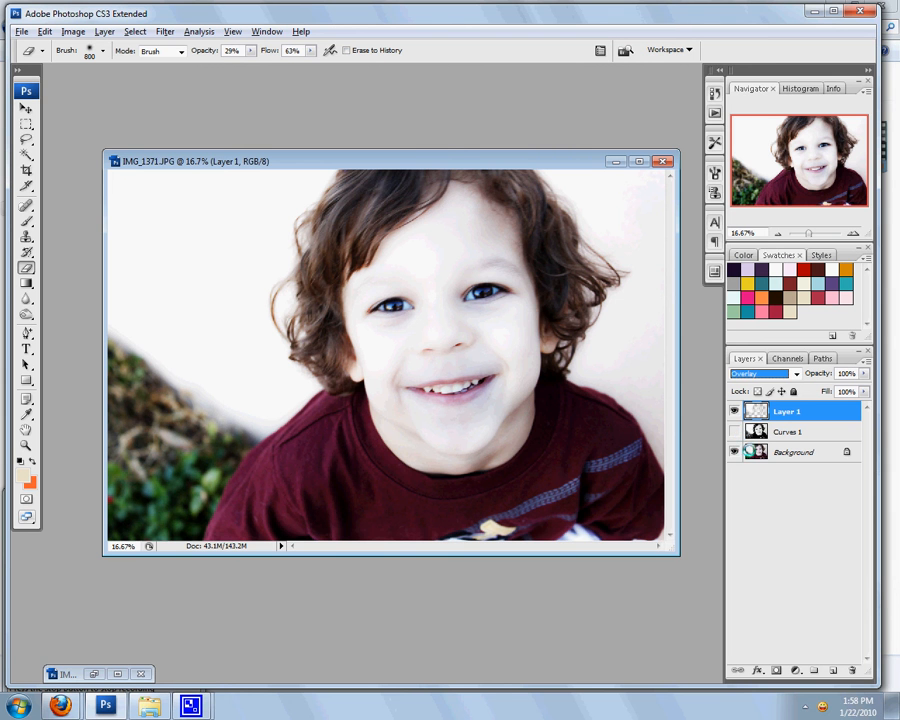
- Show the Curves 1 layer again and hide Layer 1 to leave the black and white portrait without the glow
{"action": "left_click", "coordinate": [734, 432]}
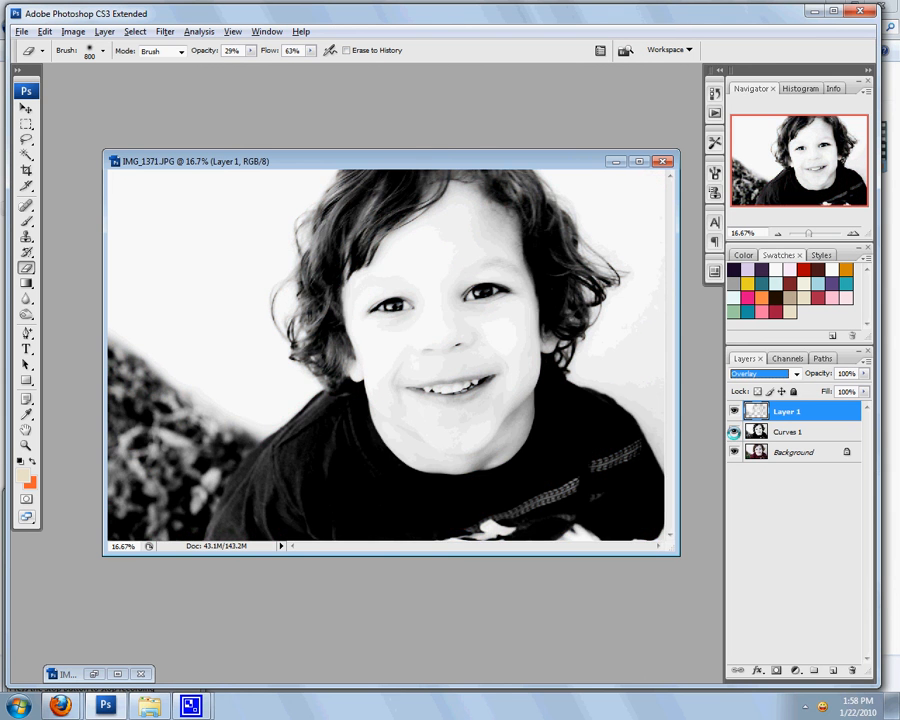
{"action": "left_click", "coordinate": [733, 411]}
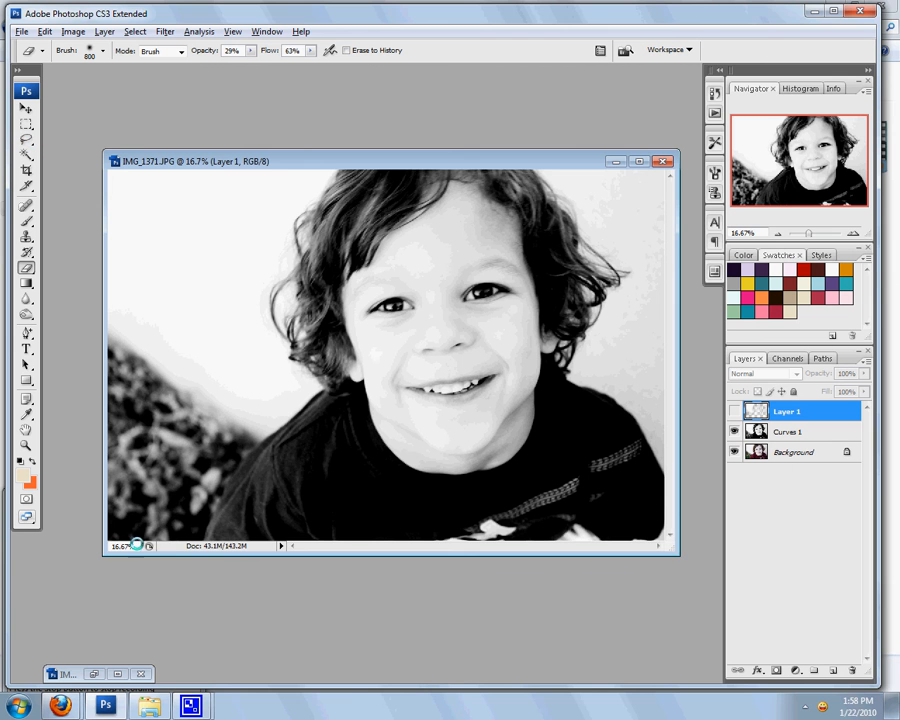
{"action": "mouse_move", "coordinate": [190, 706]}
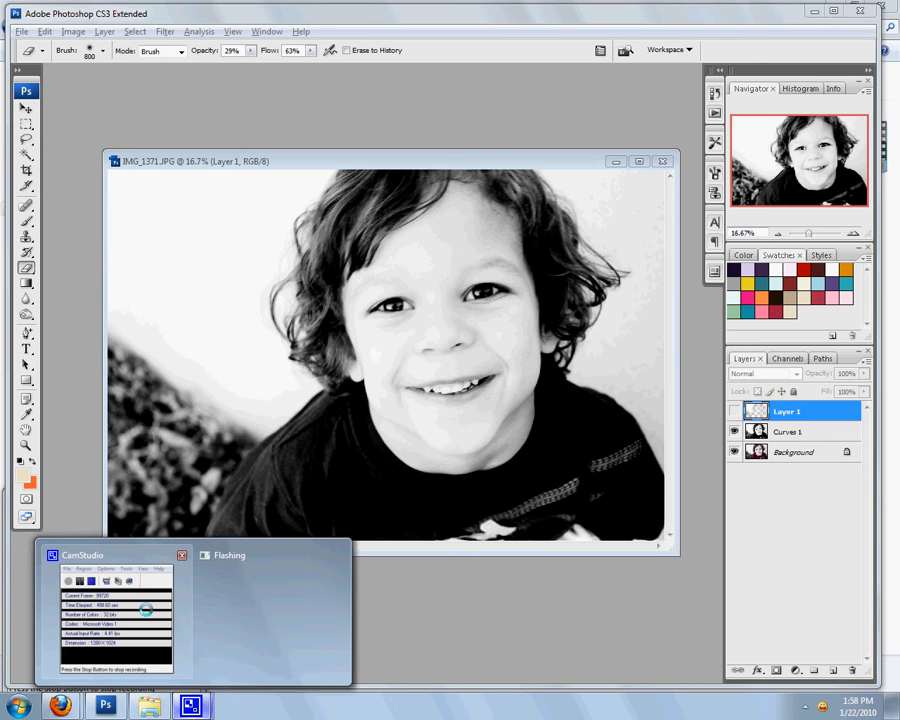